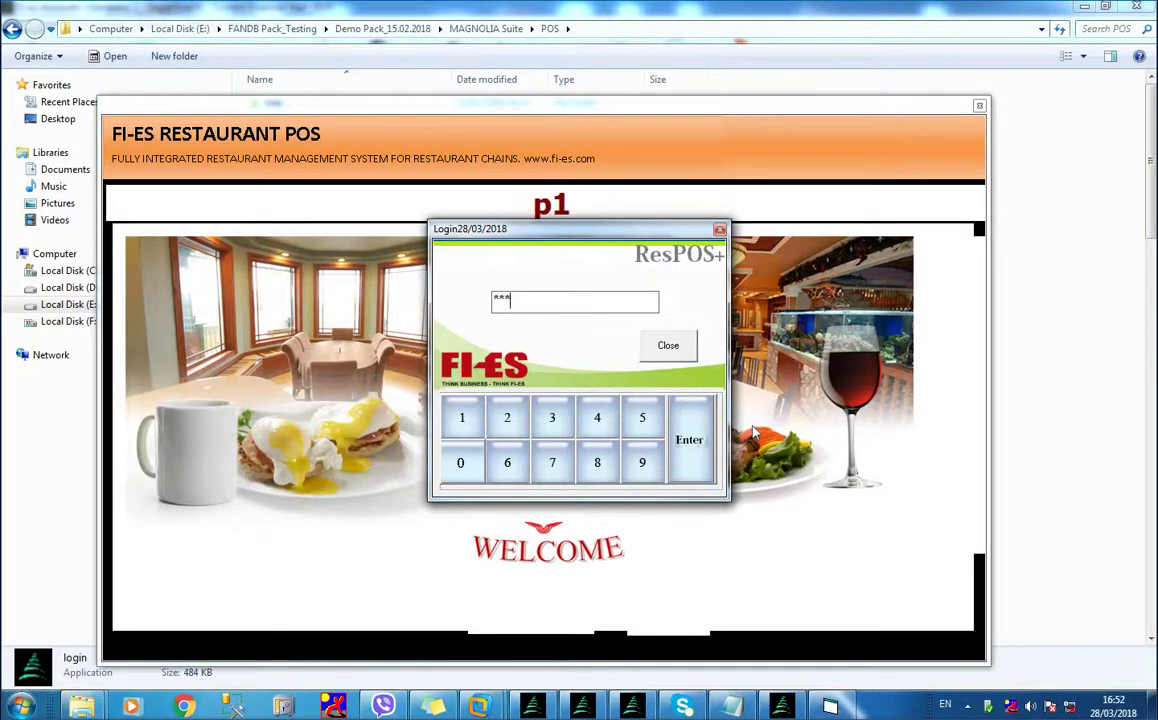
Sign in, start a new bill and try Takeaway, then open and close the dine table layout
{"action": "key", "text": "Return"}
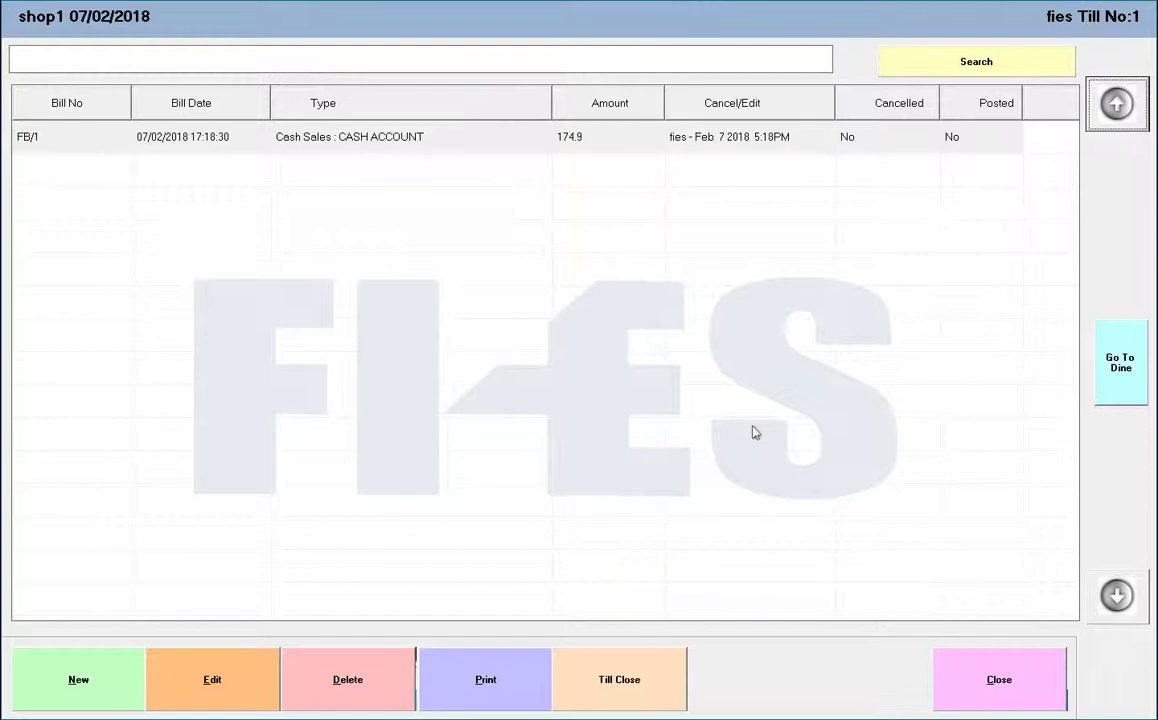
{"action": "left_click", "coordinate": [77, 679]}
{"action": "left_click", "coordinate": [853, 128]}
{"action": "left_click", "coordinate": [500, 131]}
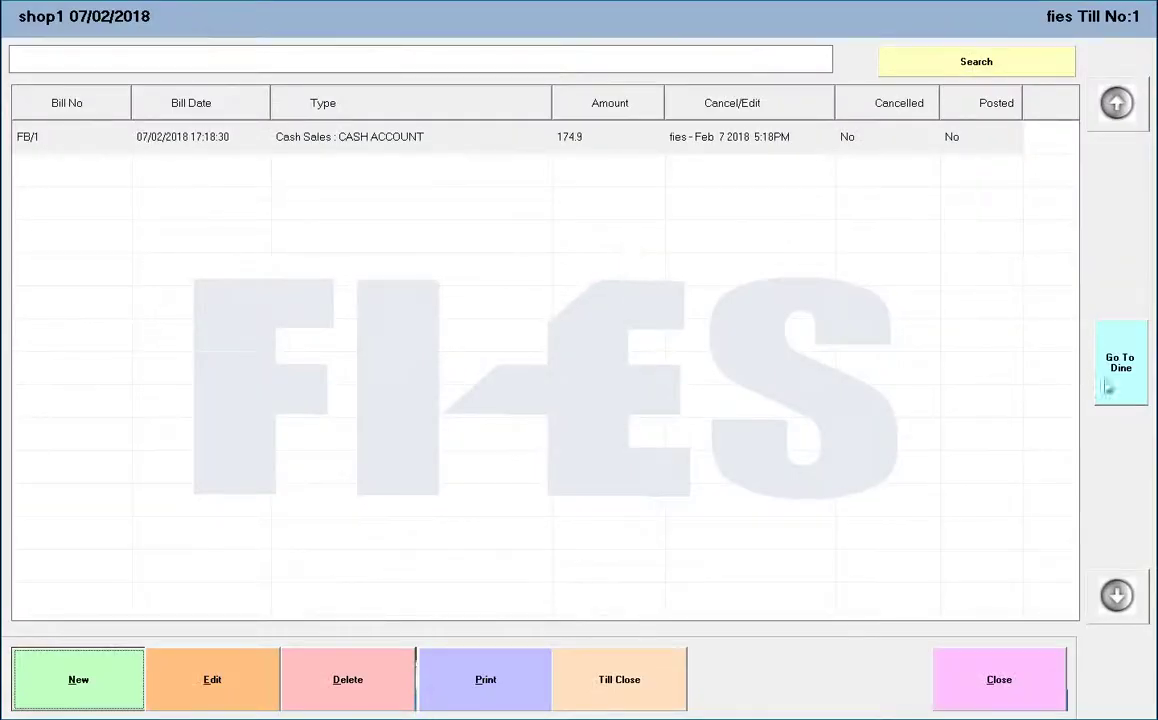
{"action": "left_click", "coordinate": [1125, 385]}
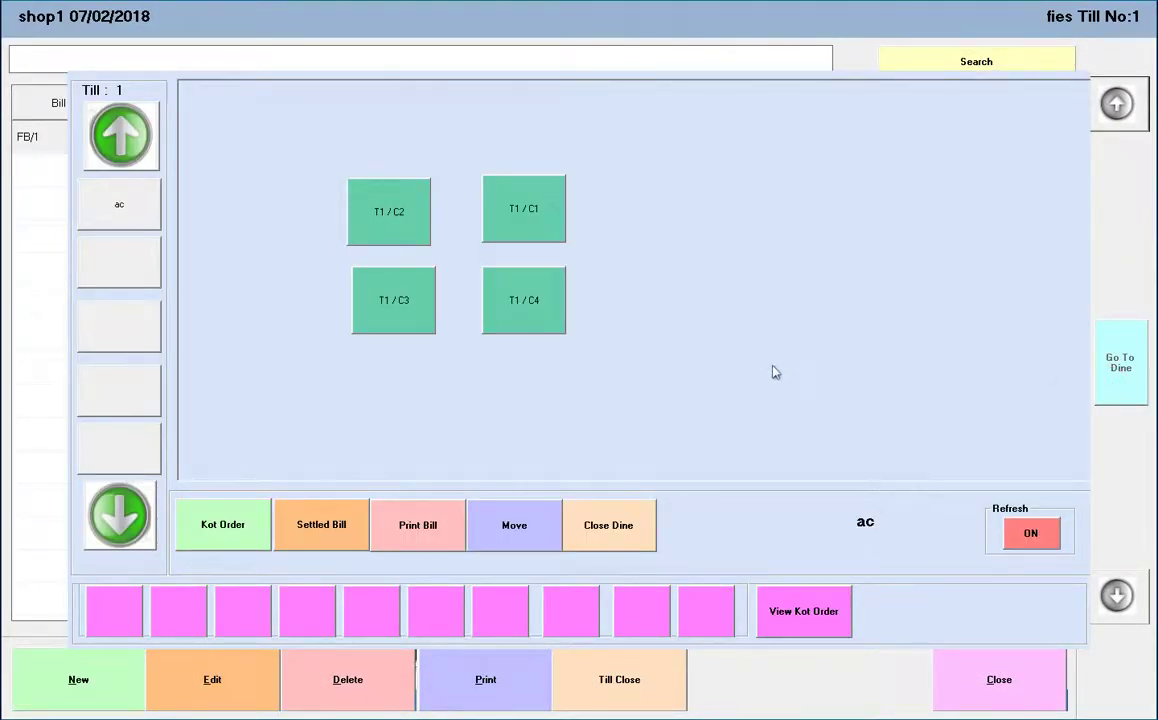
{"action": "left_click", "coordinate": [640, 540]}
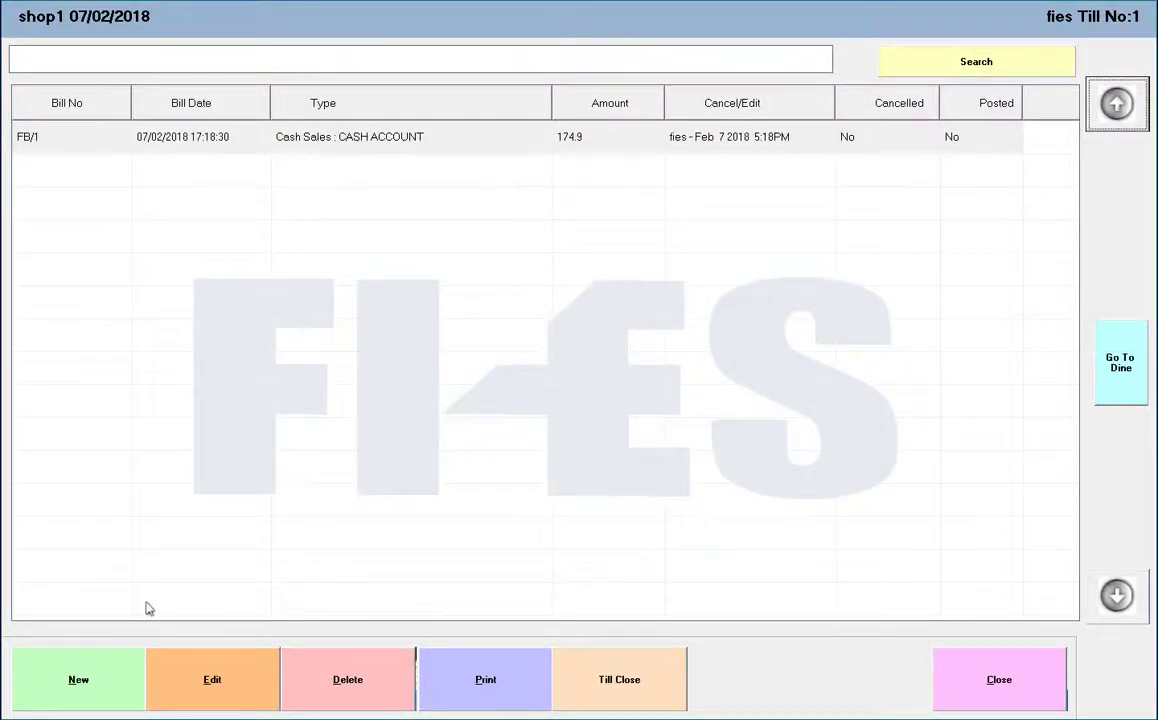
Start a new bill and try Credit Customer, Credit Employee, Management and Staff Food billing
{"action": "left_click", "coordinate": [96, 677]}
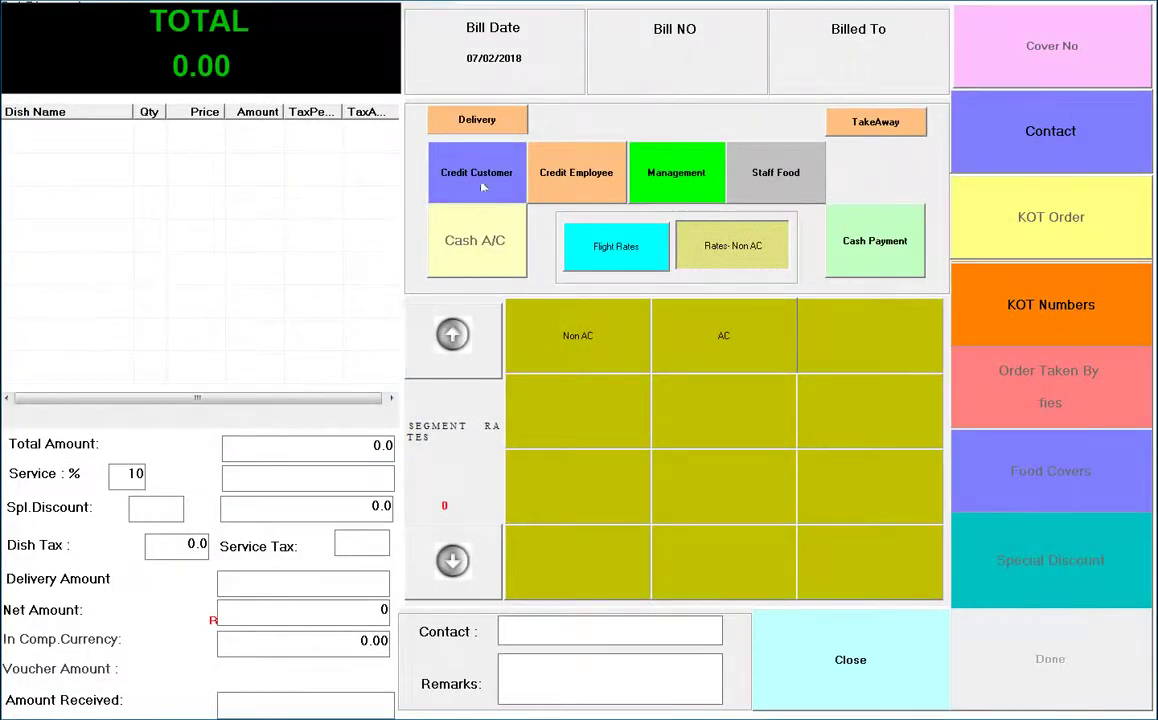
{"action": "left_click", "coordinate": [440, 180]}
{"action": "left_click", "coordinate": [568, 175]}
{"action": "left_click", "coordinate": [676, 176]}
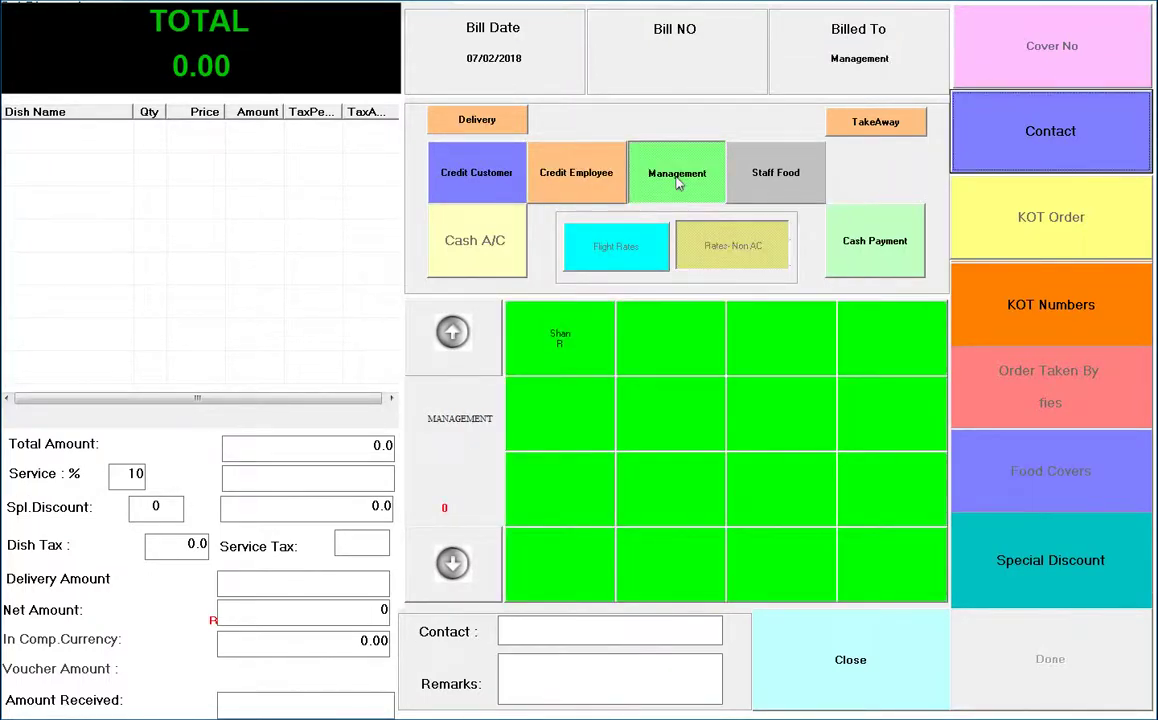
{"action": "left_click", "coordinate": [763, 182]}
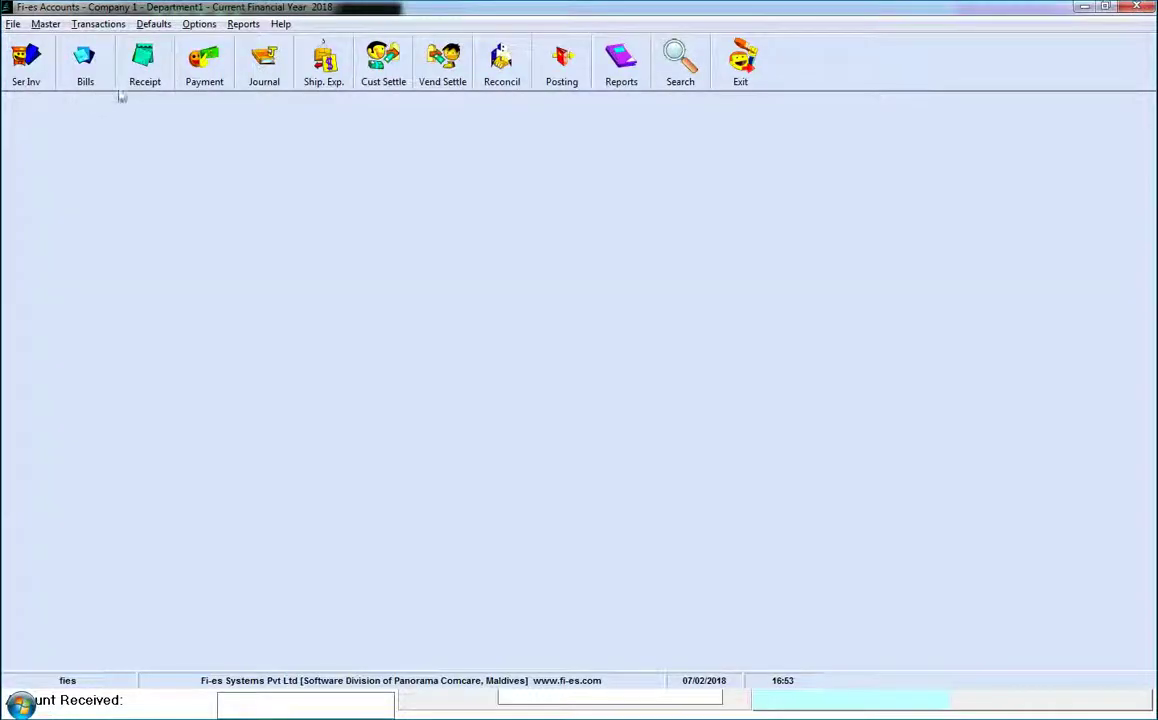
Start a new receipt in Accounts with Other Receipts as the receipt type
{"action": "left_click", "coordinate": [143, 62]}
{"action": "left_click", "coordinate": [238, 595]}
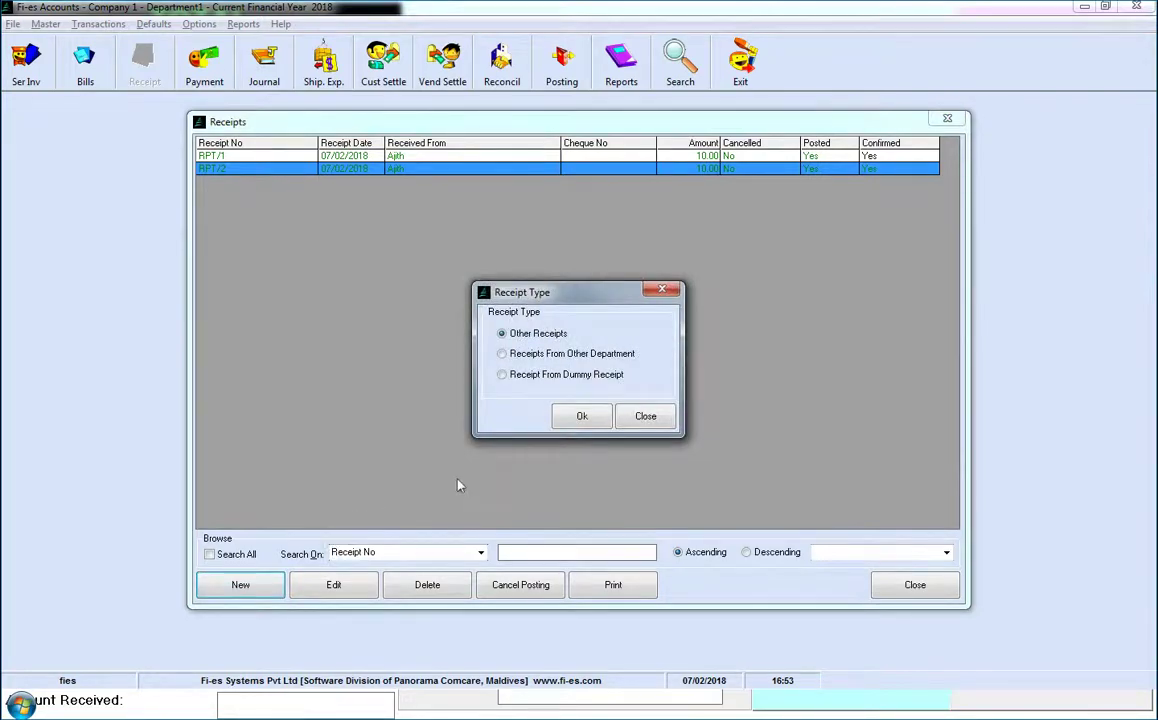
{"action": "left_click", "coordinate": [560, 418]}
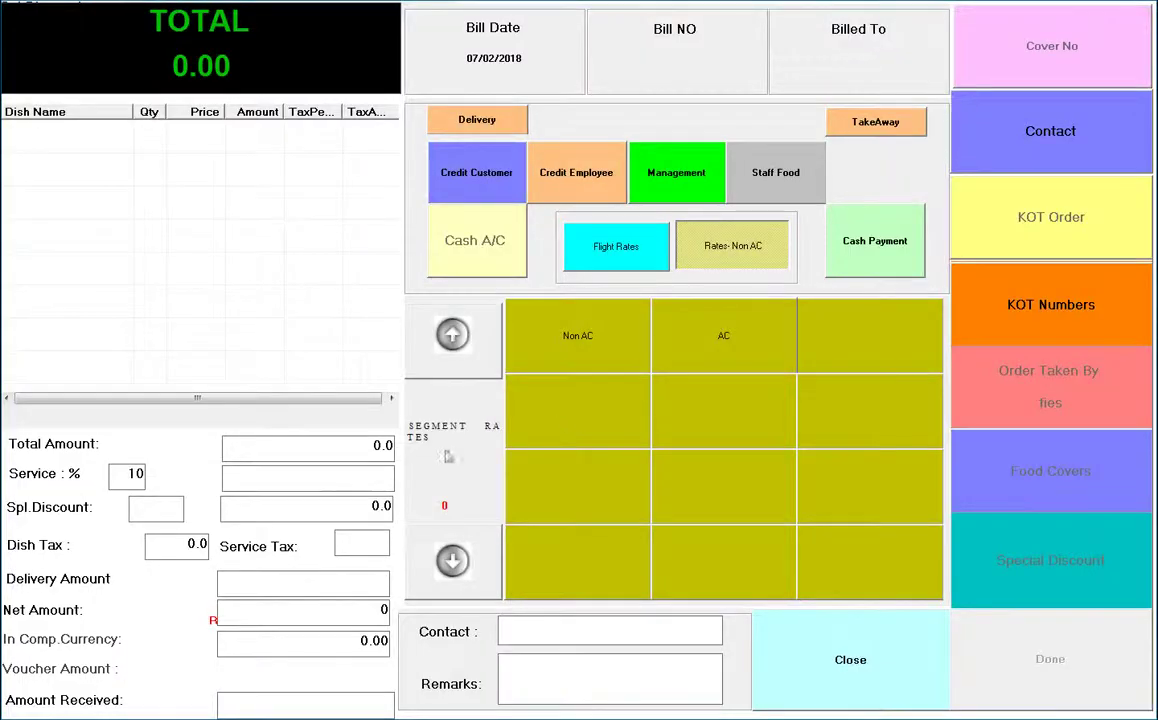
Set the bill to Non AC rates and cash payment, and try adding a dessert FRUIT SALAD
{"action": "left_click", "coordinate": [612, 350]}
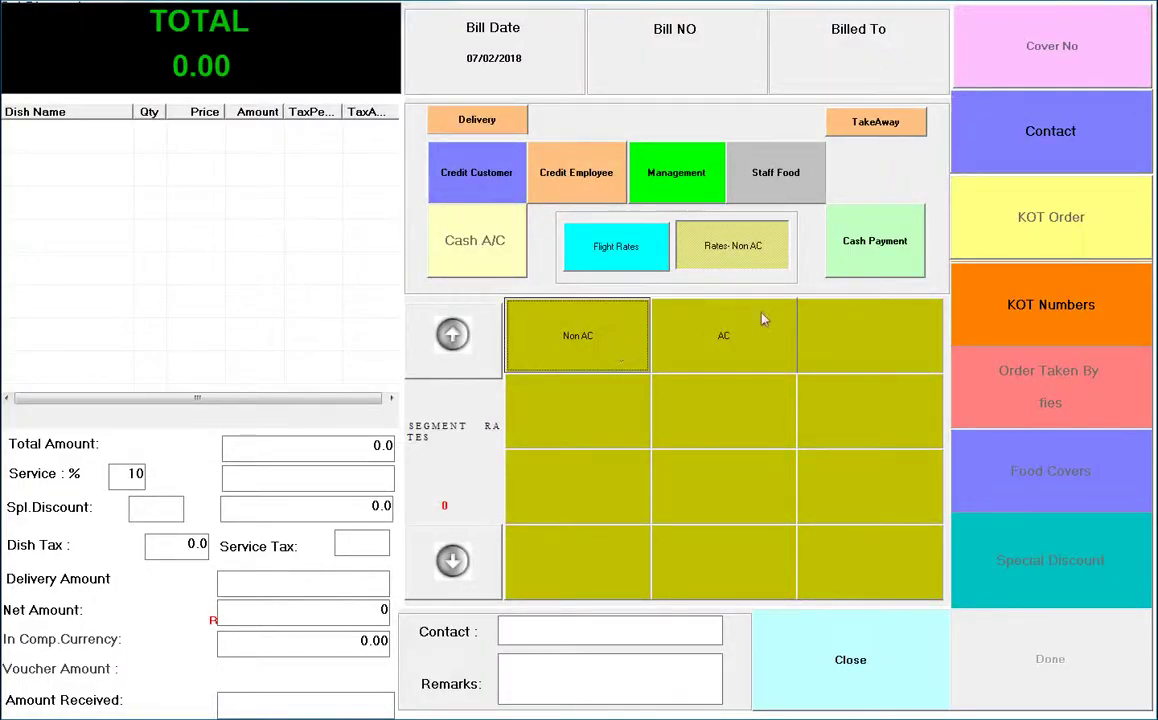
{"action": "left_click", "coordinate": [868, 243]}
{"action": "left_click", "coordinate": [1010, 217]}
{"action": "left_click", "coordinate": [1012, 262]}
{"action": "left_click", "coordinate": [509, 281]}
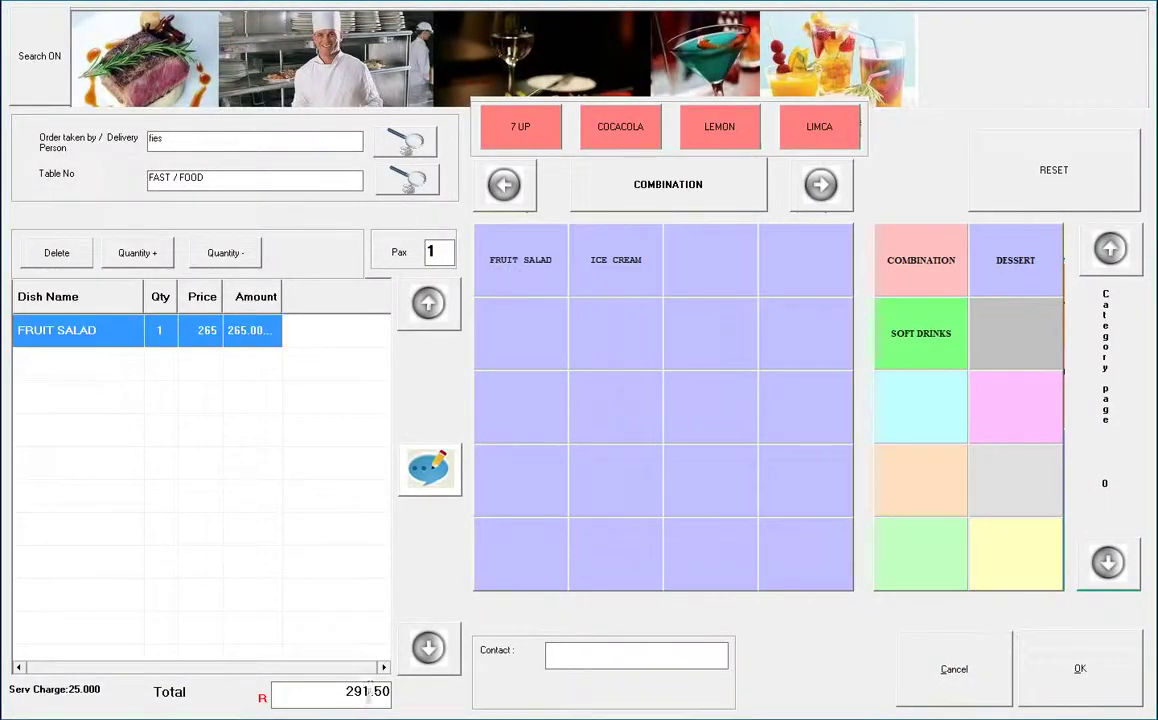
{"action": "left_click", "coordinate": [368, 692]}
{"action": "left_click", "coordinate": [949, 685]}
Switch to AC rates, check FRUIT SALAD at the AC price, then cancel that order
{"action": "left_click", "coordinate": [731, 310]}
{"action": "left_click", "coordinate": [1016, 217]}
{"action": "left_click", "coordinate": [1018, 255]}
{"action": "left_click", "coordinate": [496, 259]}
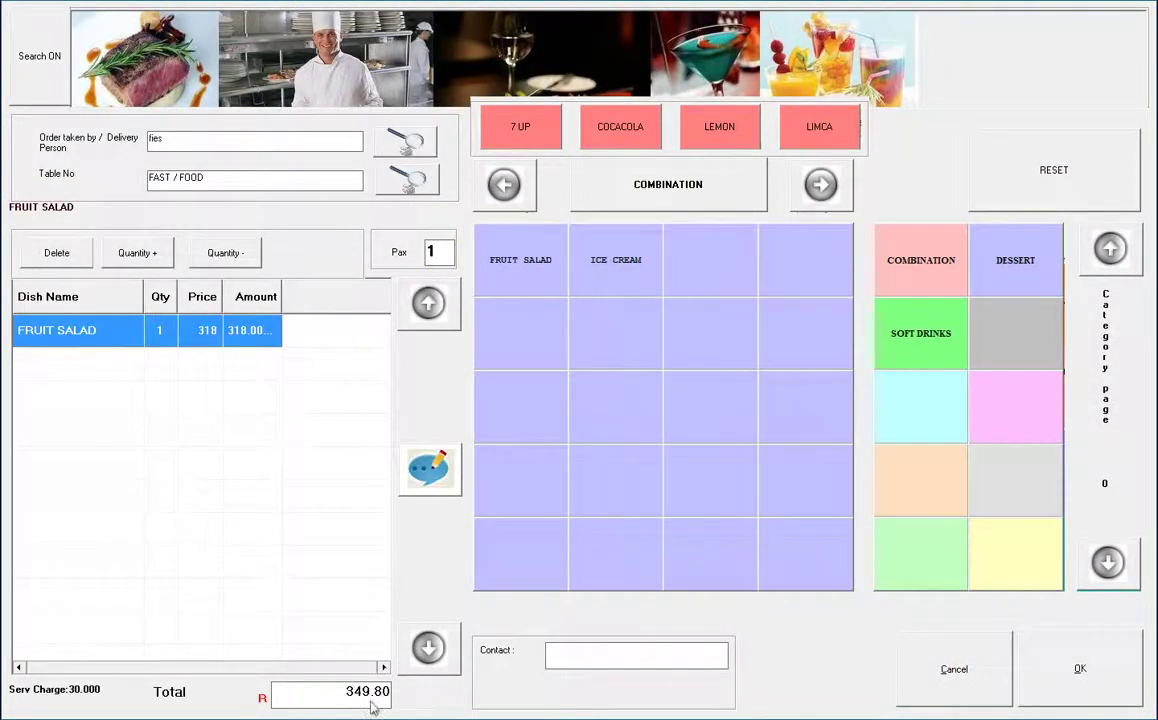
{"action": "left_click", "coordinate": [955, 670]}
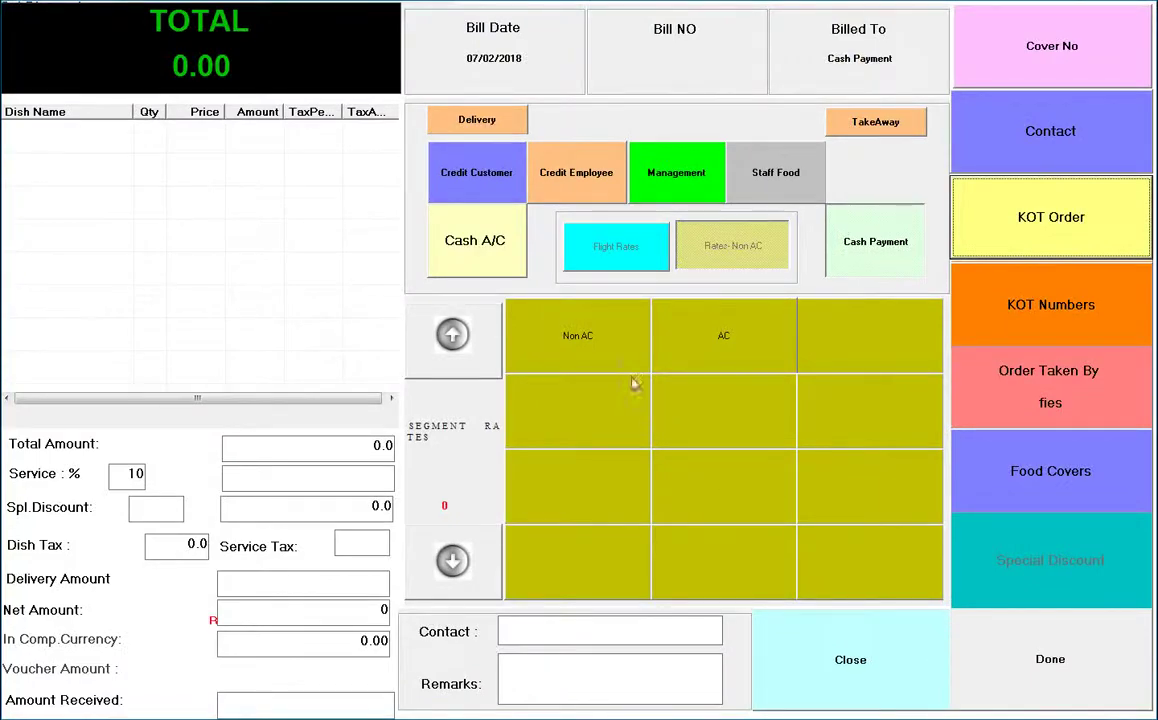
Back on Non AC rates, add a FRUIT SALAD plus ICE CREAM combination dish to the order
{"action": "left_click", "coordinate": [578, 336]}
{"action": "left_click", "coordinate": [1021, 216]}
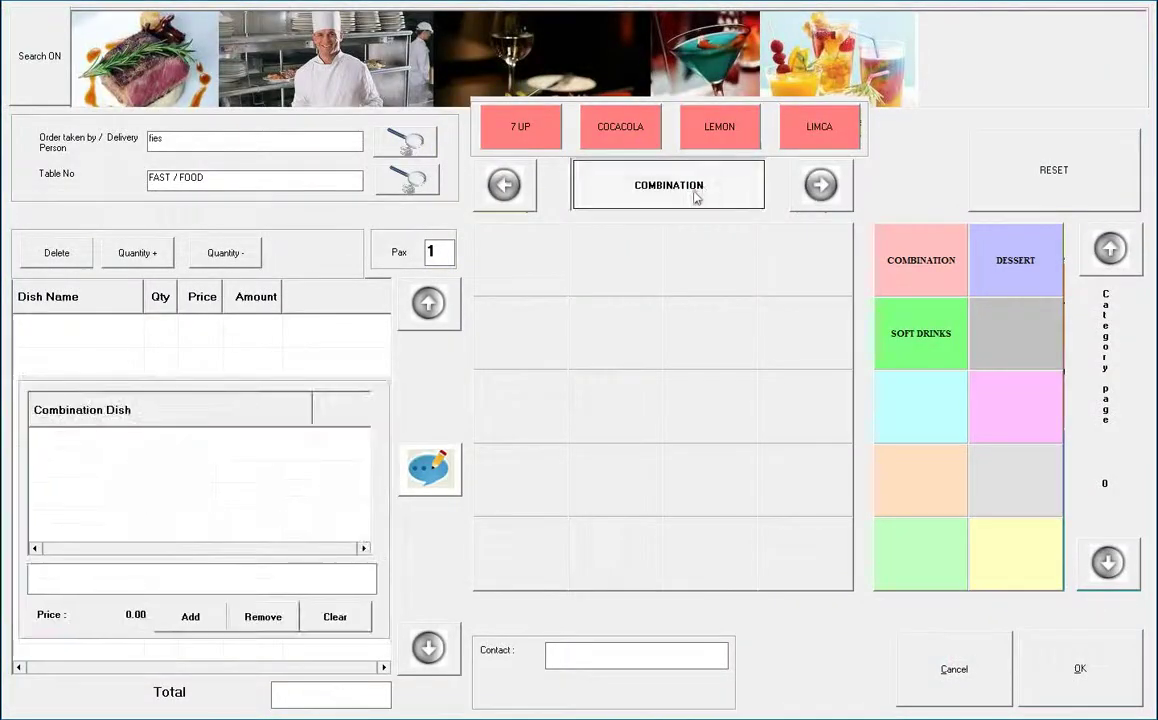
{"action": "left_click", "coordinate": [912, 255]}
{"action": "left_click", "coordinate": [495, 245]}
{"action": "left_click", "coordinate": [585, 263]}
{"action": "left_click", "coordinate": [192, 616]}
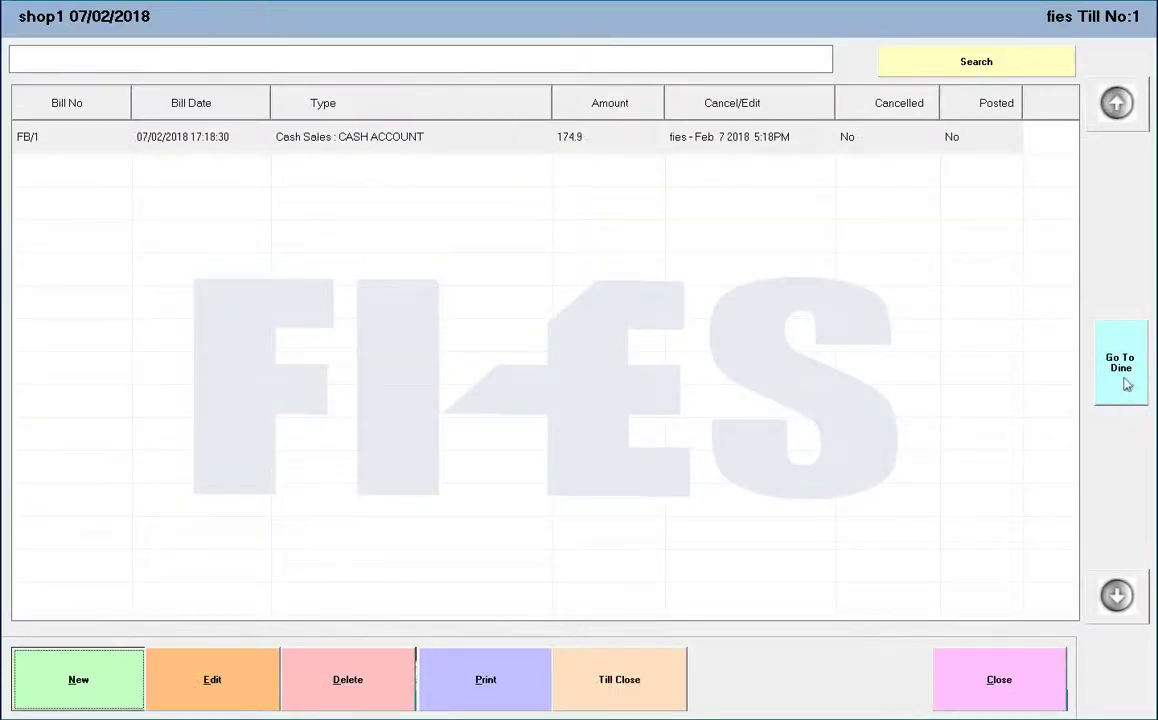
Place a kitchen order of FRUIT SALAD for table T1/C2
{"action": "left_click", "coordinate": [1125, 382]}
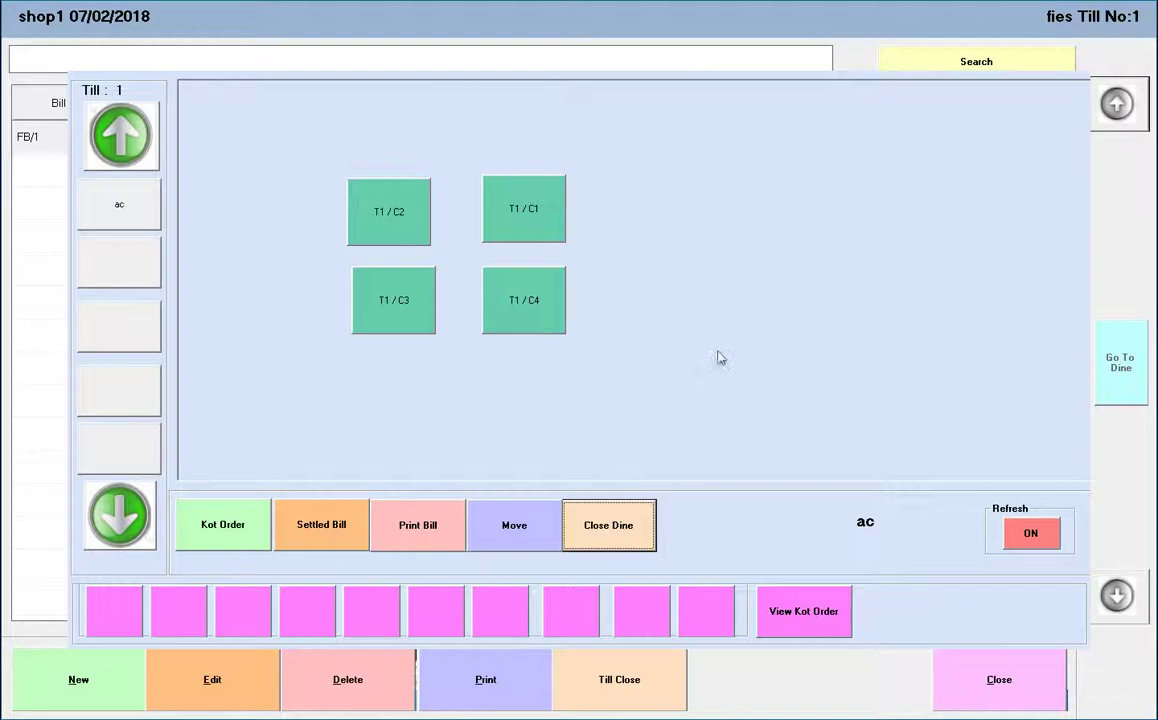
{"action": "left_click", "coordinate": [418, 230]}
{"action": "left_click", "coordinate": [225, 532]}
{"action": "left_click", "coordinate": [910, 262]}
{"action": "left_click", "coordinate": [515, 260]}
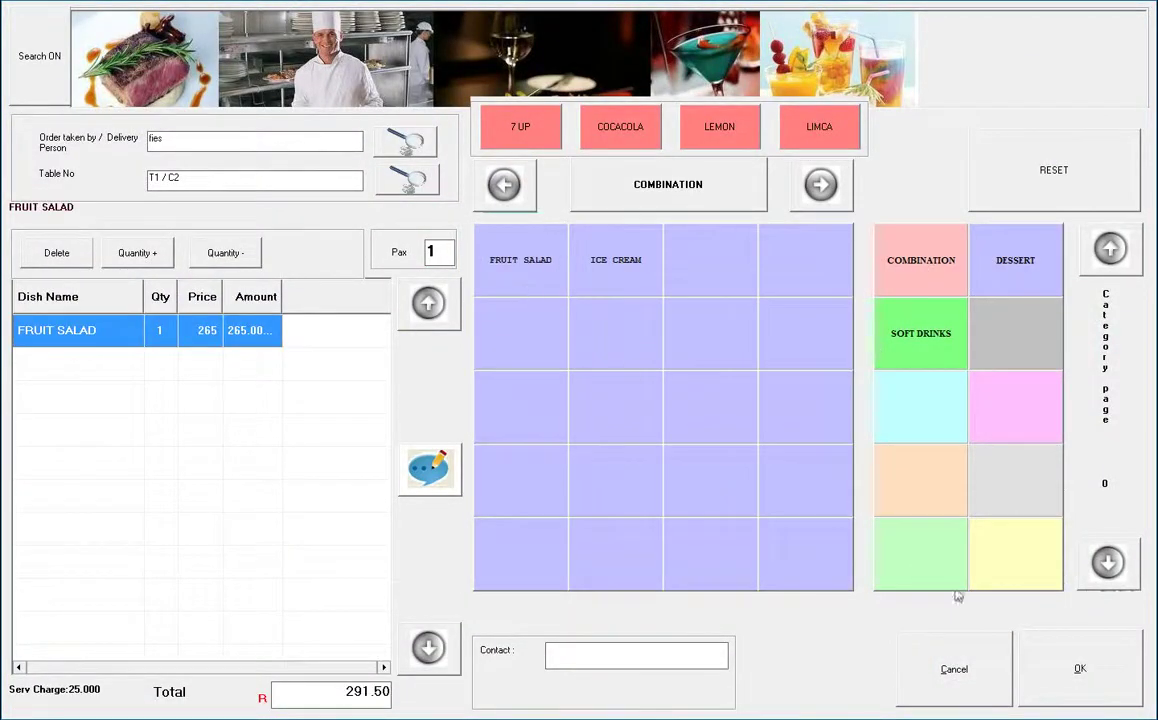
{"action": "left_click", "coordinate": [1030, 675]}
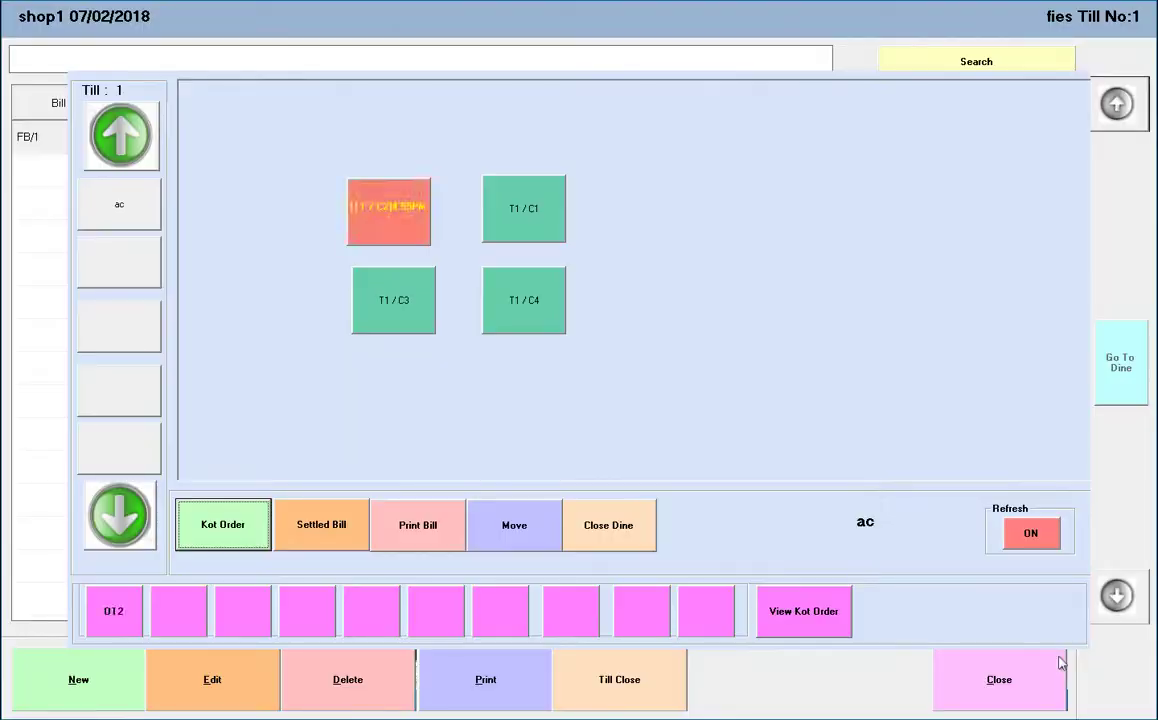
Move the order from T1/C2 to table T1/C1 and print its bill
{"action": "left_click", "coordinate": [524, 535]}
{"action": "left_click", "coordinate": [526, 222]}
{"action": "left_click", "coordinate": [654, 331]}
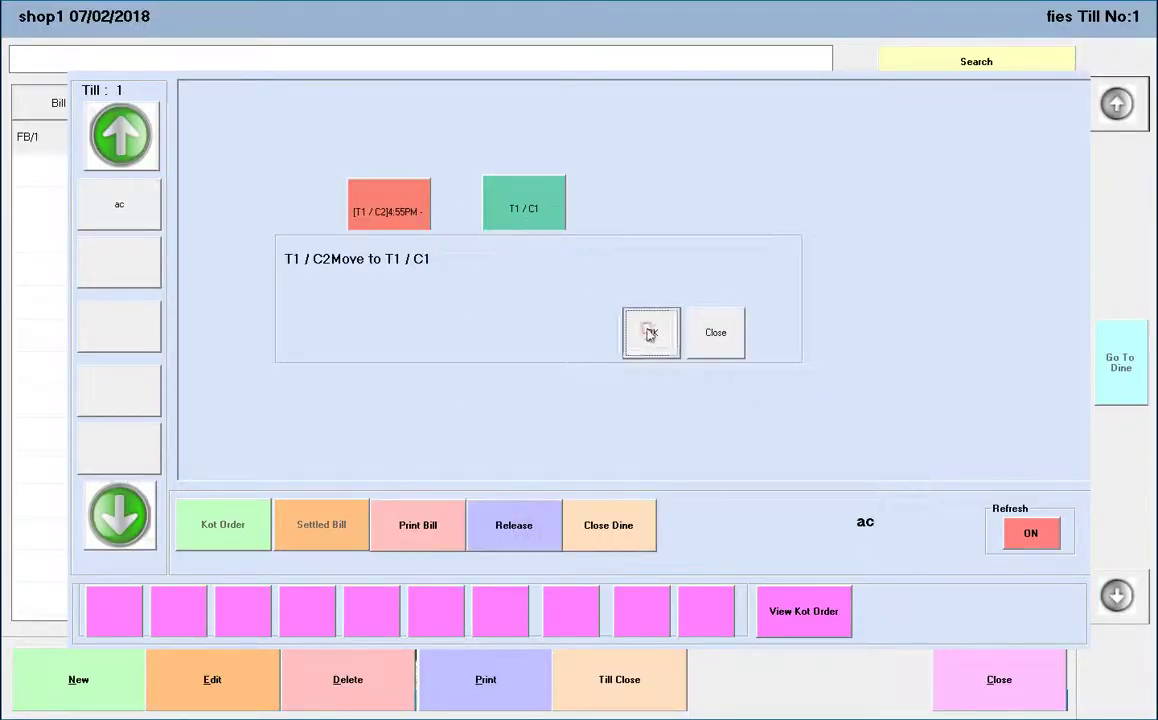
{"action": "left_click", "coordinate": [517, 526]}
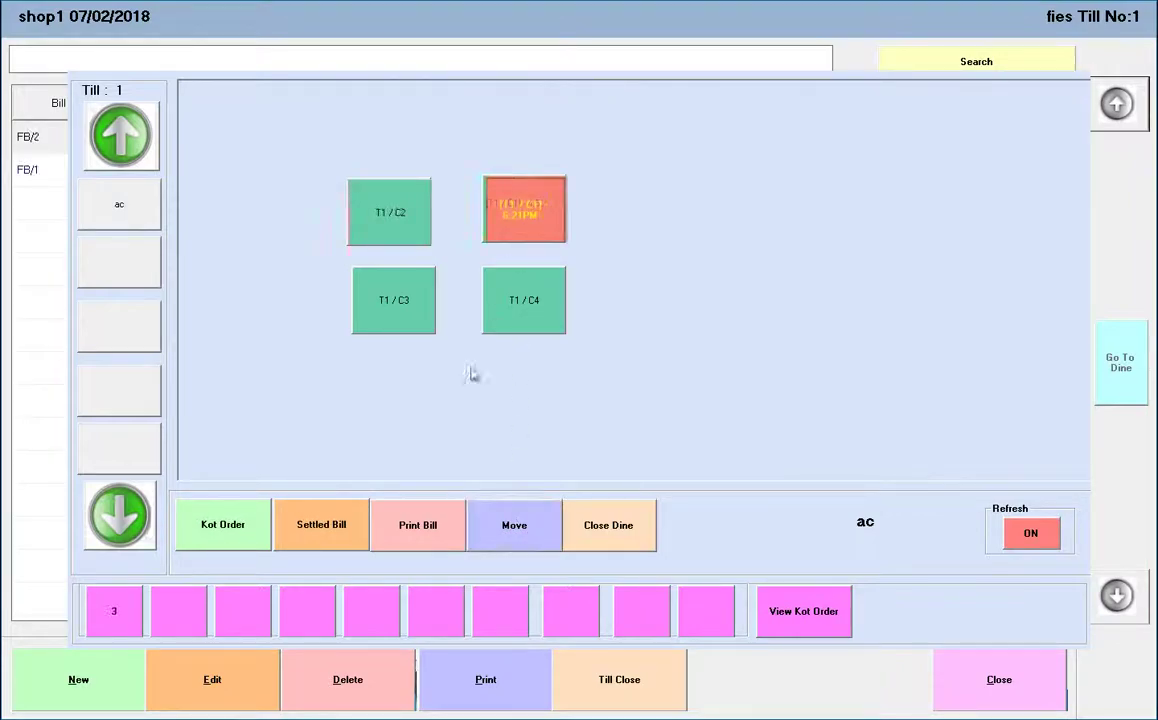
{"action": "left_click", "coordinate": [416, 527]}
{"action": "left_click", "coordinate": [1037, 640]}
Settle bill FB/3 to the cash account with 292 received, then close the dine layout
{"action": "left_click", "coordinate": [332, 530]}
{"action": "left_click", "coordinate": [574, 442]}
{"action": "left_click", "coordinate": [476, 241]}
{"action": "left_click", "coordinate": [555, 340]}
{"action": "type", "text": "2"}
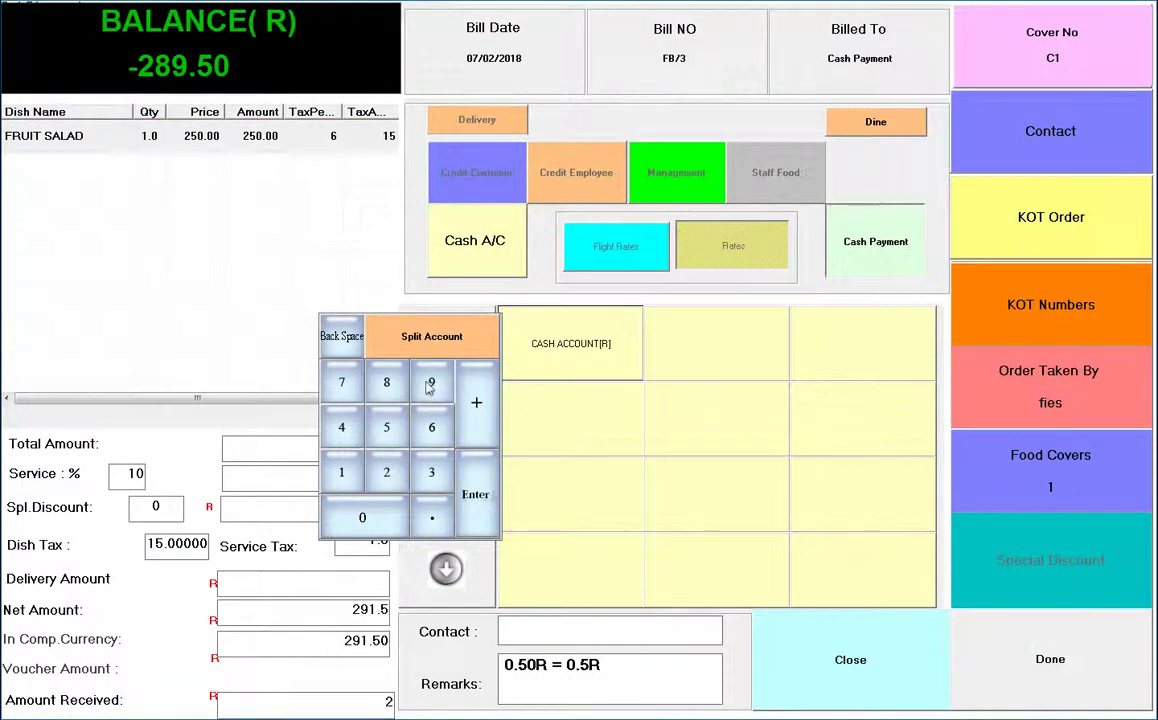
{"action": "left_click", "coordinate": [428, 387]}
{"action": "type", "text": "2"}
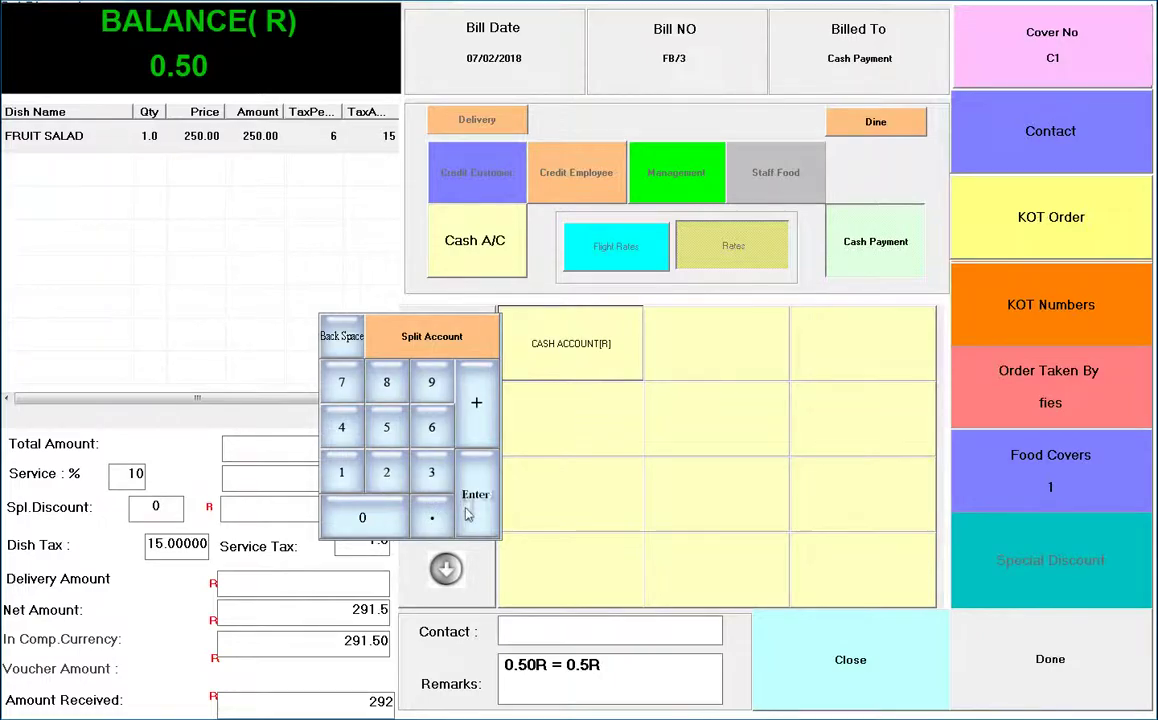
{"action": "left_click", "coordinate": [466, 514]}
{"action": "left_click", "coordinate": [1055, 660]}
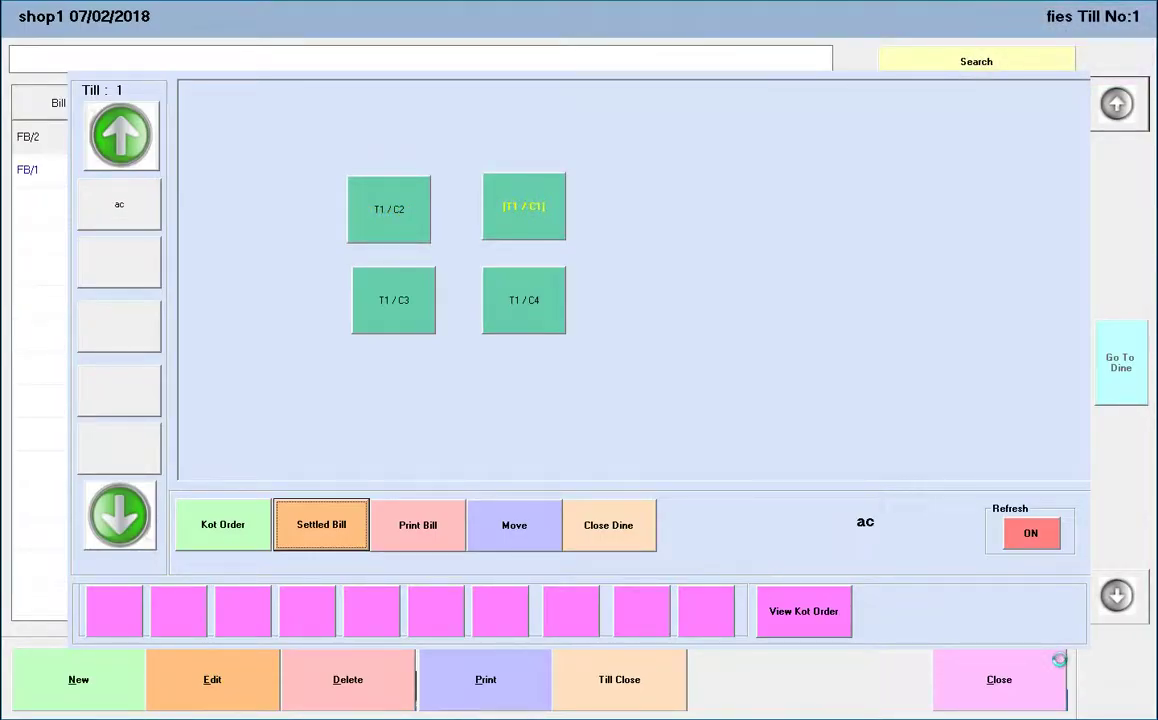
{"action": "left_click", "coordinate": [630, 532]}
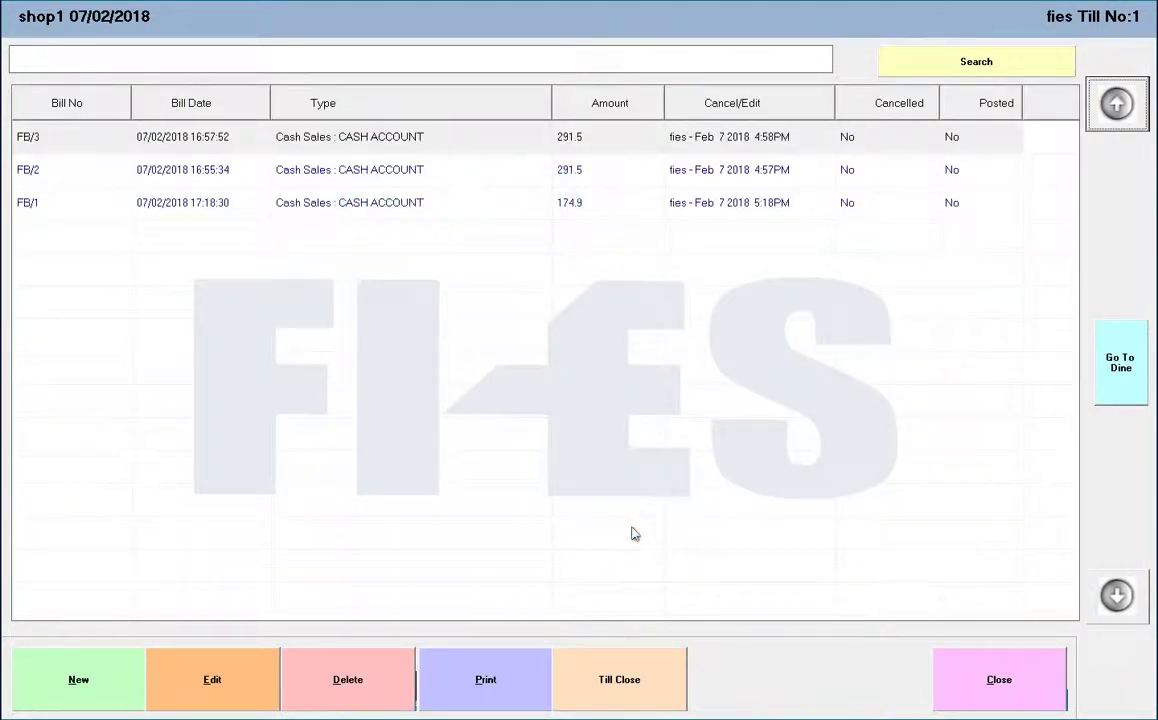
Close the till with the management user's confirmation and exit the POS
{"action": "left_click", "coordinate": [619, 679]}
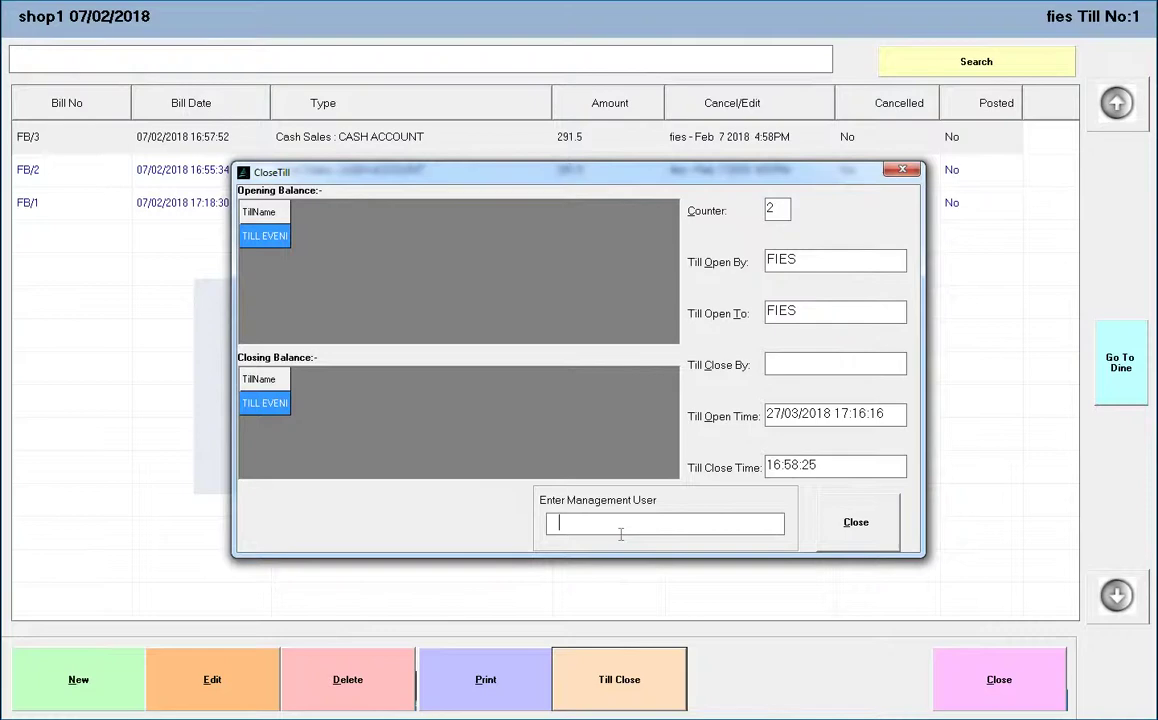
{"action": "key", "text": "Return"}
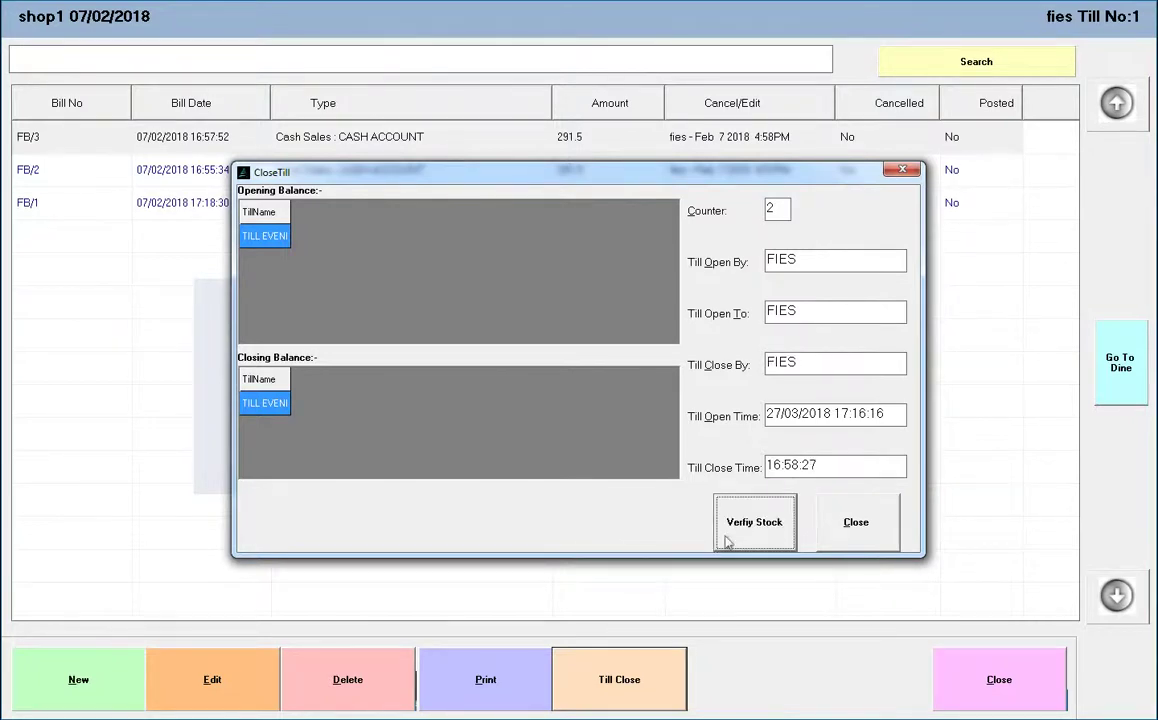
{"action": "left_click", "coordinate": [589, 406]}
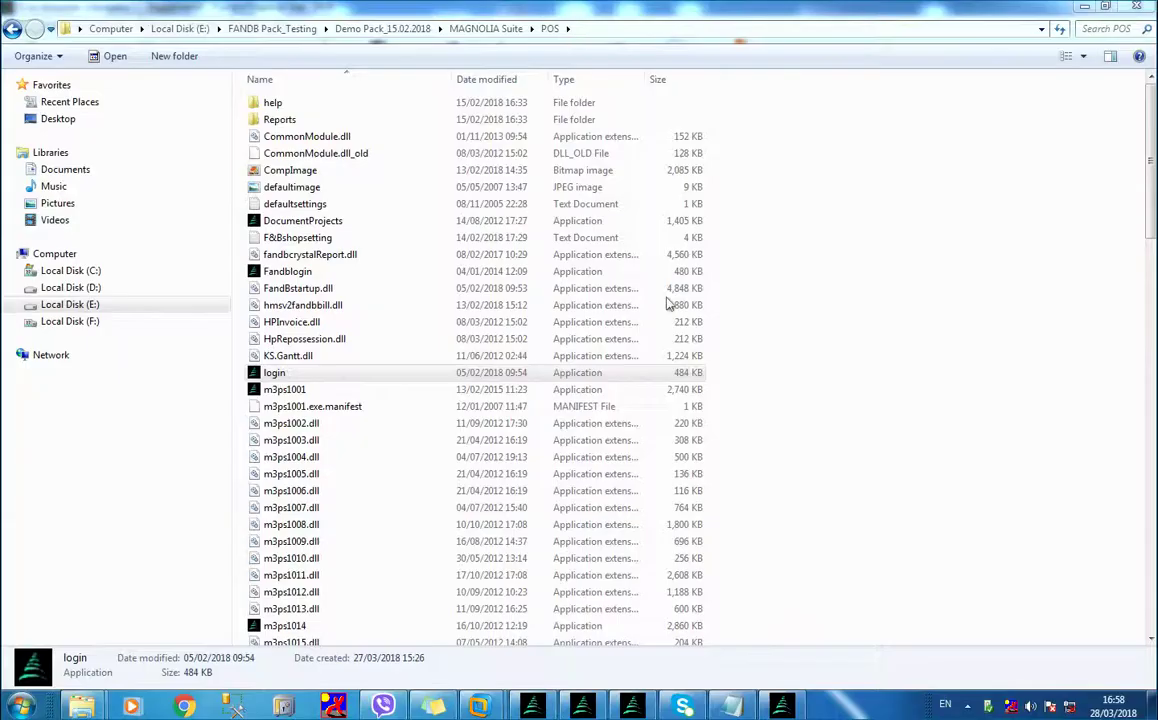
Relaunch the POS, enter the passwords, and open the till as counter 2
{"action": "double_click", "coordinate": [566, 377]}
{"action": "type", "text": "1111"}
{"action": "key", "text": "Return"}
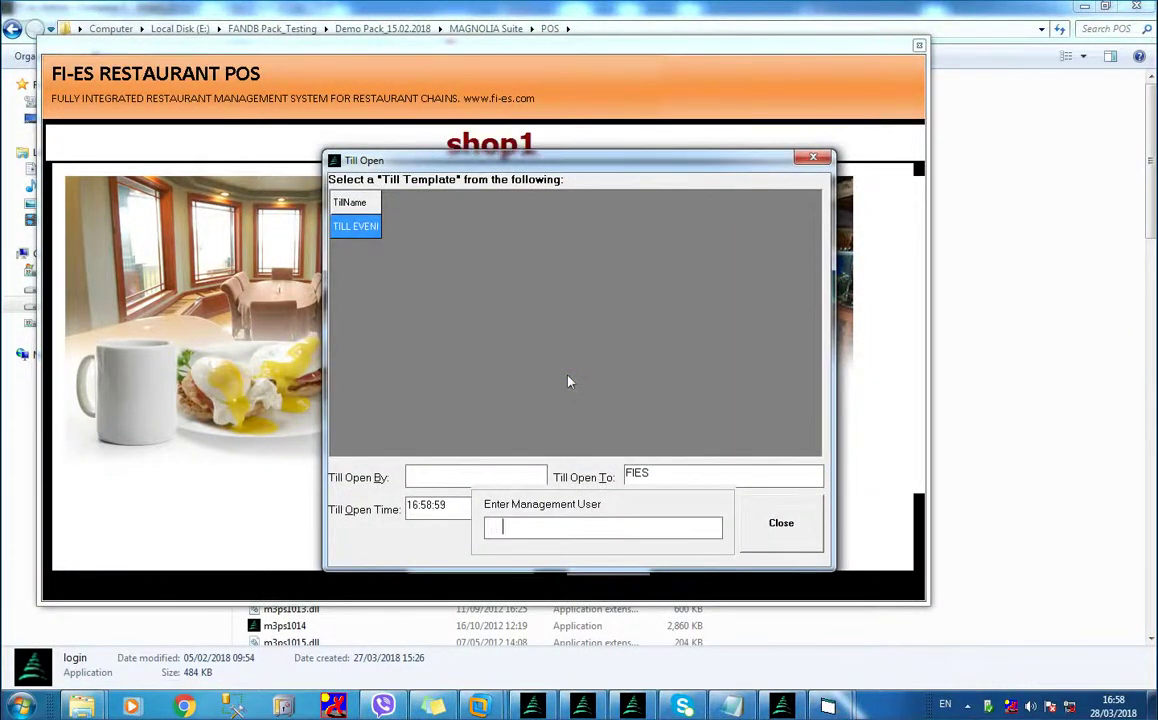
{"action": "type", "text": "1111"}
{"action": "key", "text": "Return"}
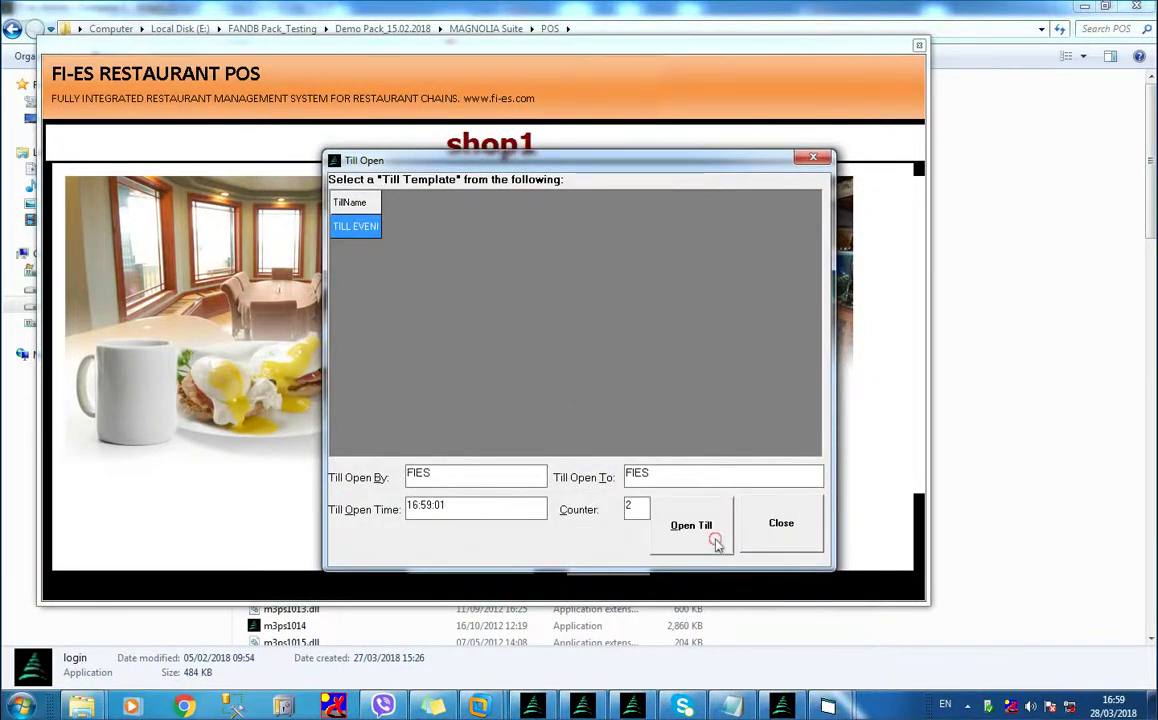
{"action": "left_click", "coordinate": [688, 526]}
{"action": "type", "text": "111"}
{"action": "key", "text": "Return"}
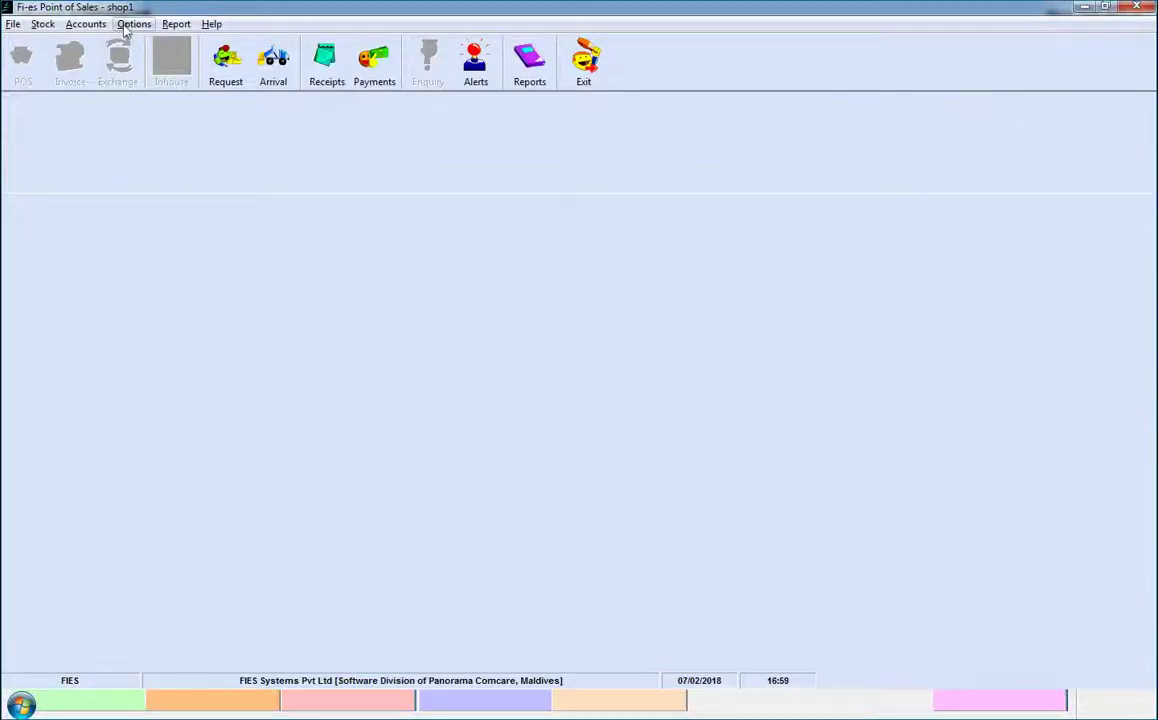
Start a new entry under Options > Cash Denomination Entry
{"action": "left_click", "coordinate": [133, 24]}
{"action": "left_click", "coordinate": [190, 199]}
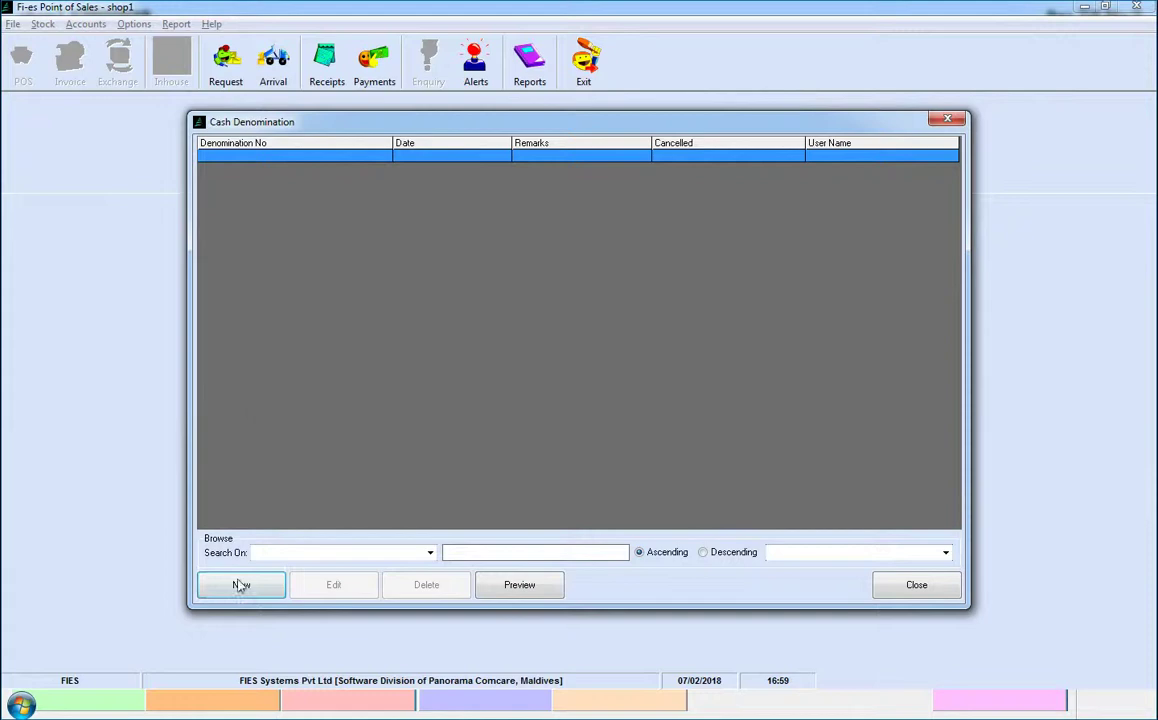
{"action": "left_click", "coordinate": [241, 585]}
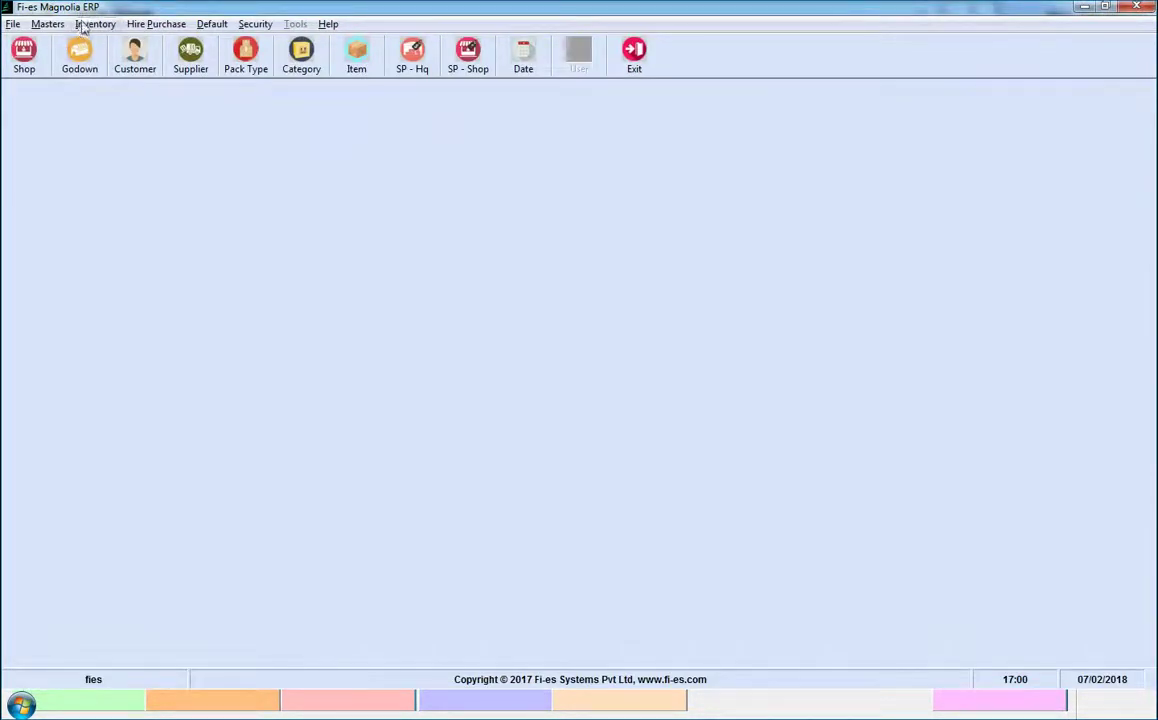
Start a new food and beverage dish from Inventory > Menu Entry
{"action": "left_click", "coordinate": [92, 24]}
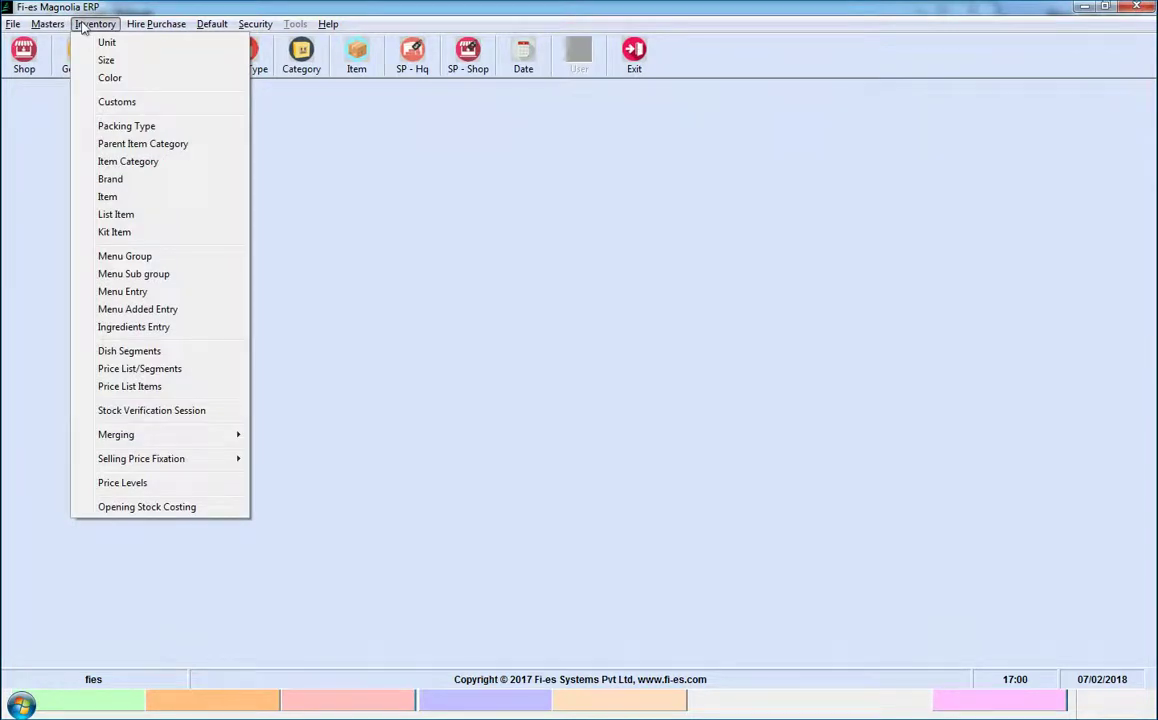
{"action": "left_click", "coordinate": [133, 297]}
{"action": "left_click", "coordinate": [308, 550]}
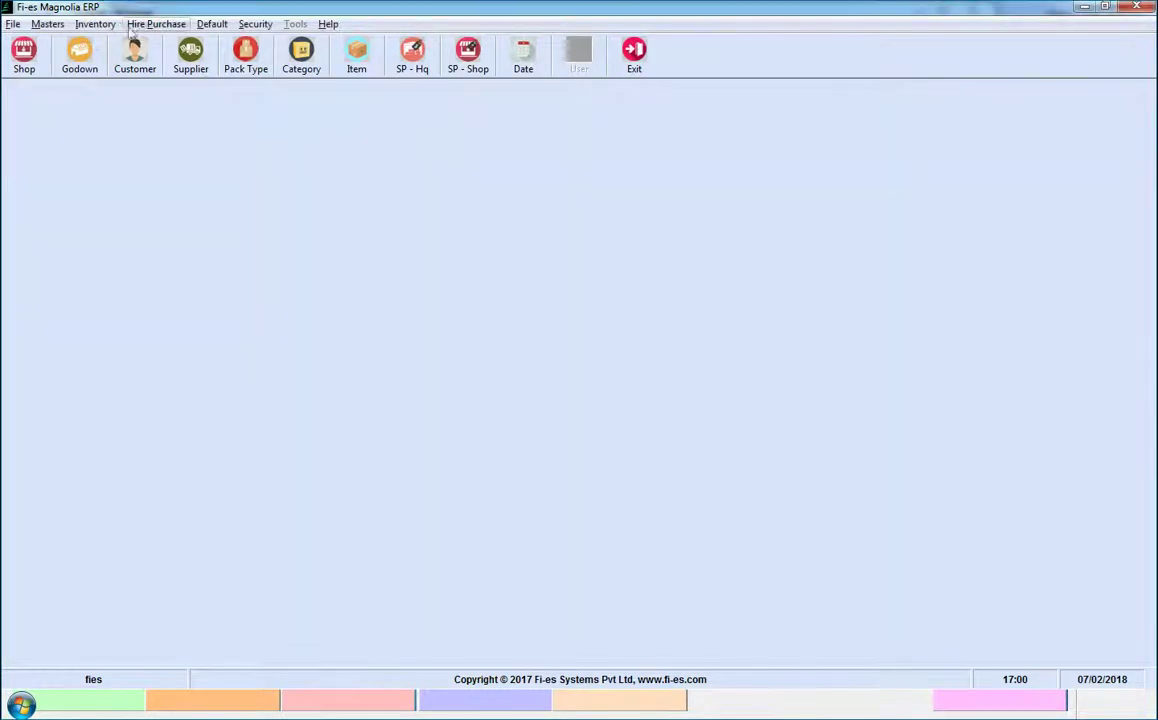
Start a new entry from Inventory > Ingredients Entry
{"action": "left_click", "coordinate": [95, 24]}
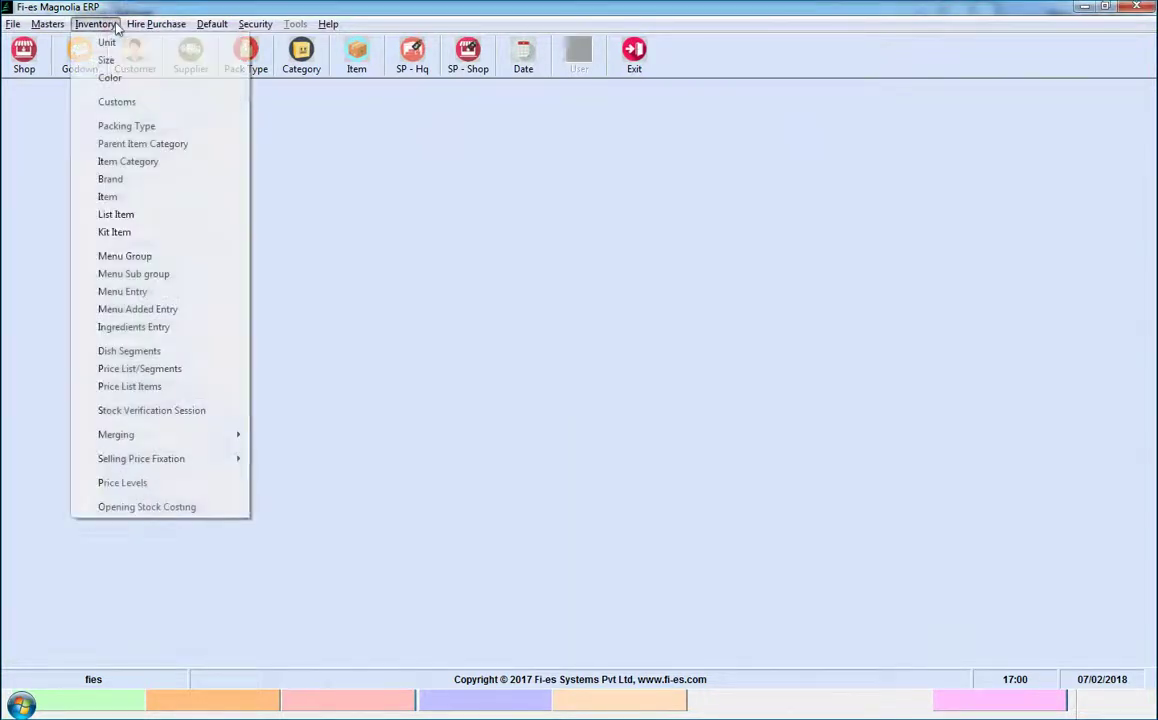
{"action": "left_click", "coordinate": [146, 327]}
{"action": "left_click", "coordinate": [308, 550]}
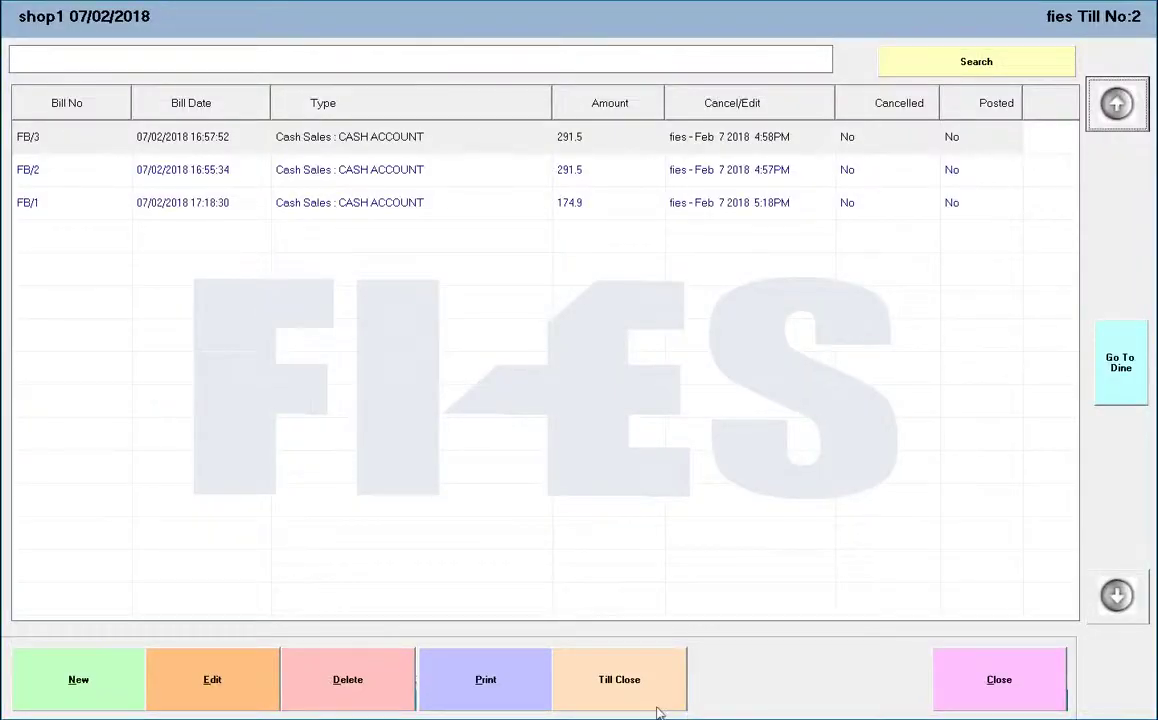
Preview the Till Wise Report for the Till No:1 period, then close it
{"action": "left_click", "coordinate": [488, 685]}
{"action": "left_click", "coordinate": [443, 366]}
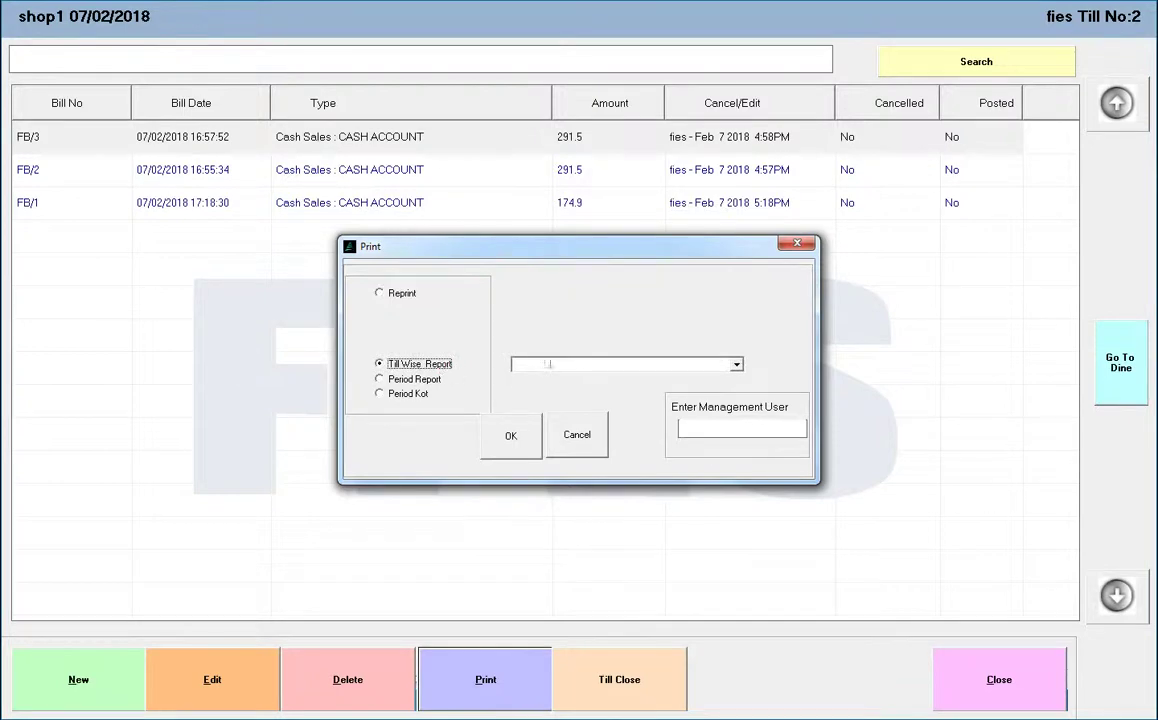
{"action": "left_click", "coordinate": [737, 366]}
{"action": "left_click", "coordinate": [620, 377]}
{"action": "left_click", "coordinate": [510, 436]}
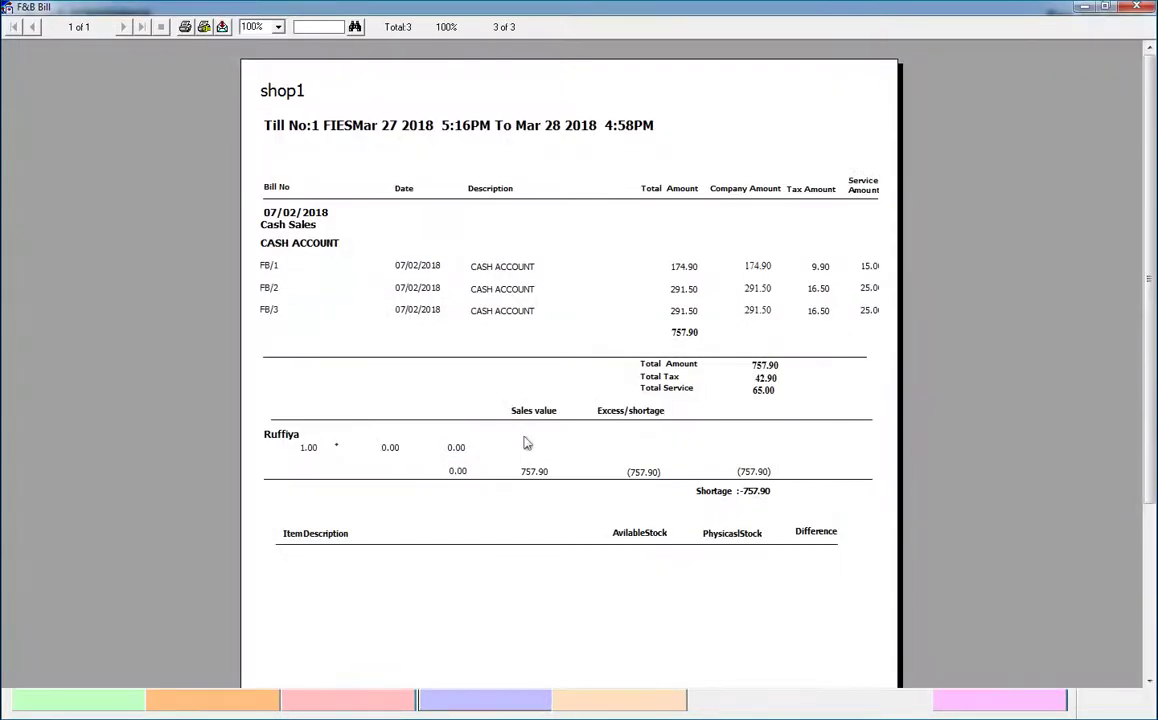
{"action": "left_click", "coordinate": [1140, 7]}
Preview the Period Report, close it, then preview the Period Kot details report
{"action": "left_click", "coordinate": [413, 380]}
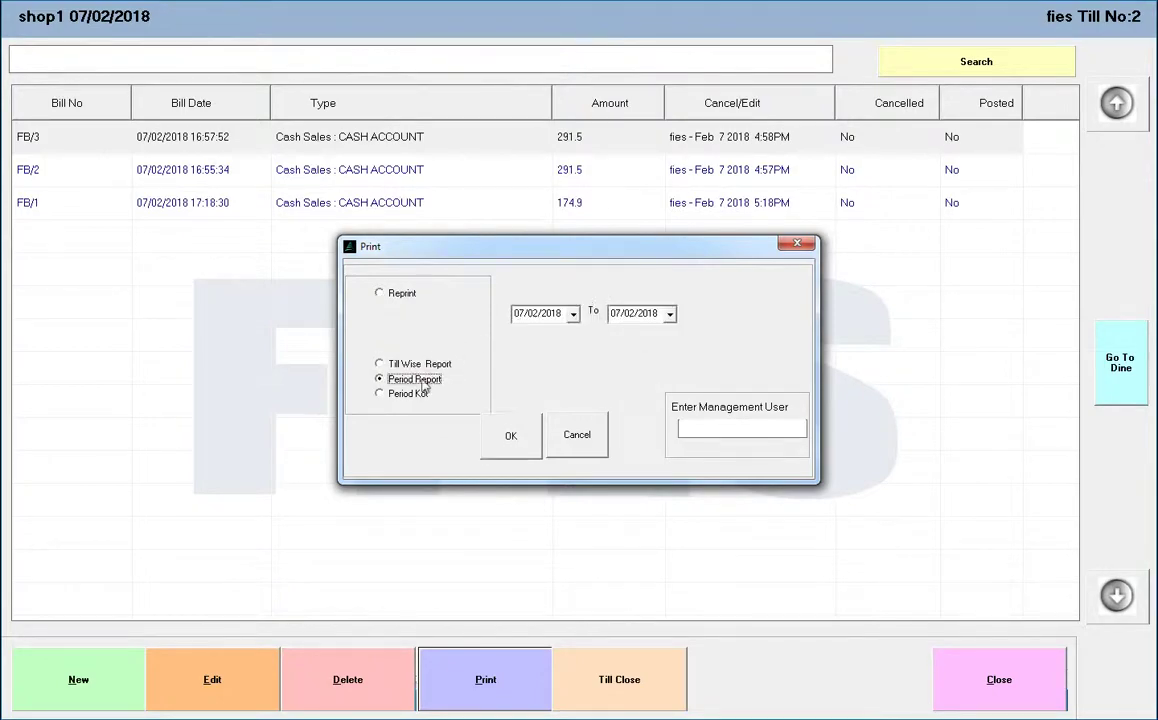
{"action": "left_click", "coordinate": [507, 435]}
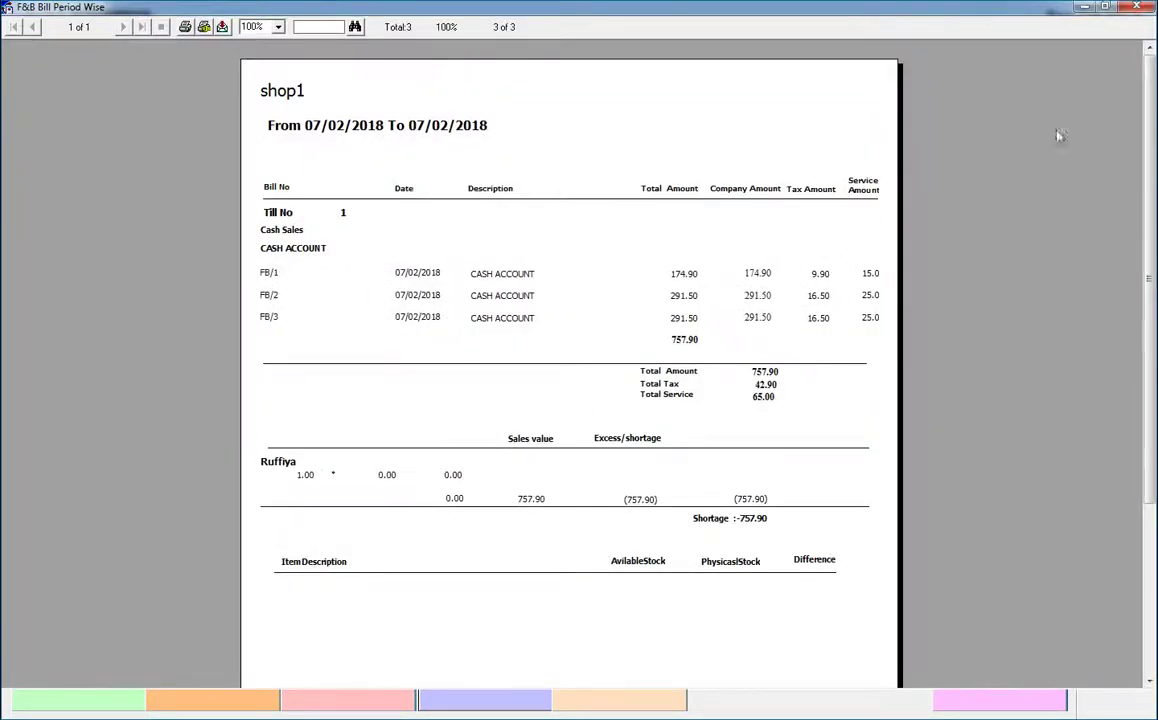
{"action": "left_click", "coordinate": [1136, 7]}
{"action": "left_click", "coordinate": [418, 395]}
{"action": "left_click", "coordinate": [510, 435]}
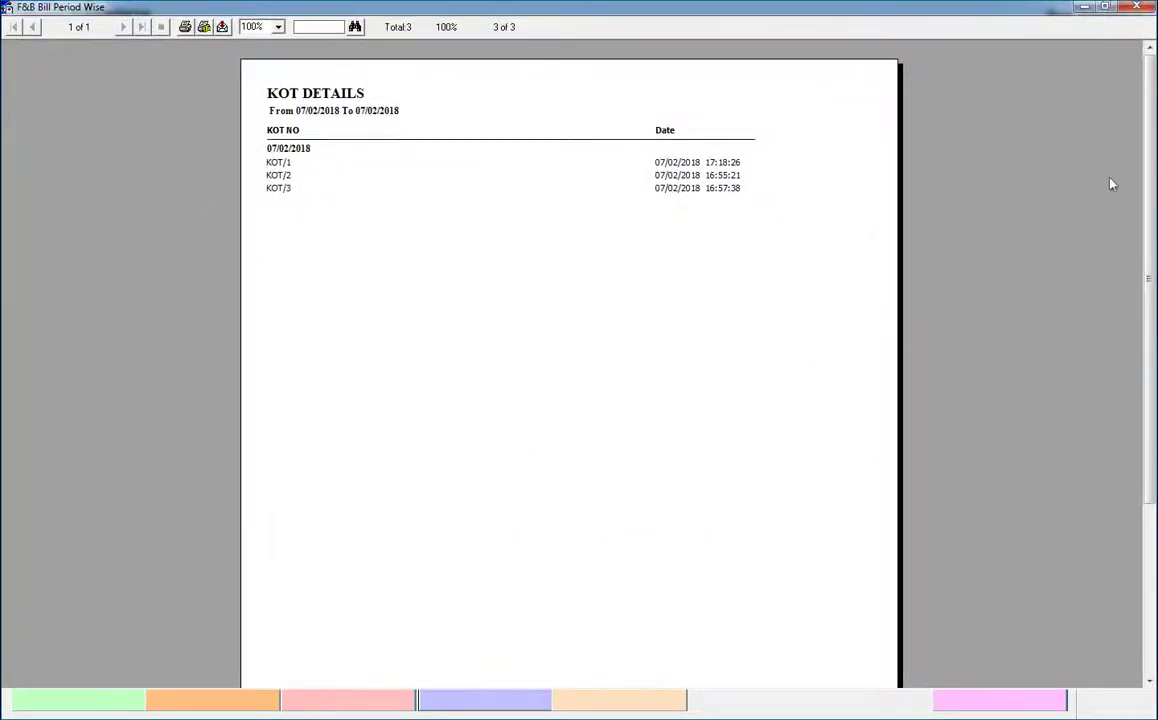
Run and close the Dish Category Sales report from the F and B Reports group
{"action": "left_click", "coordinate": [1136, 7]}
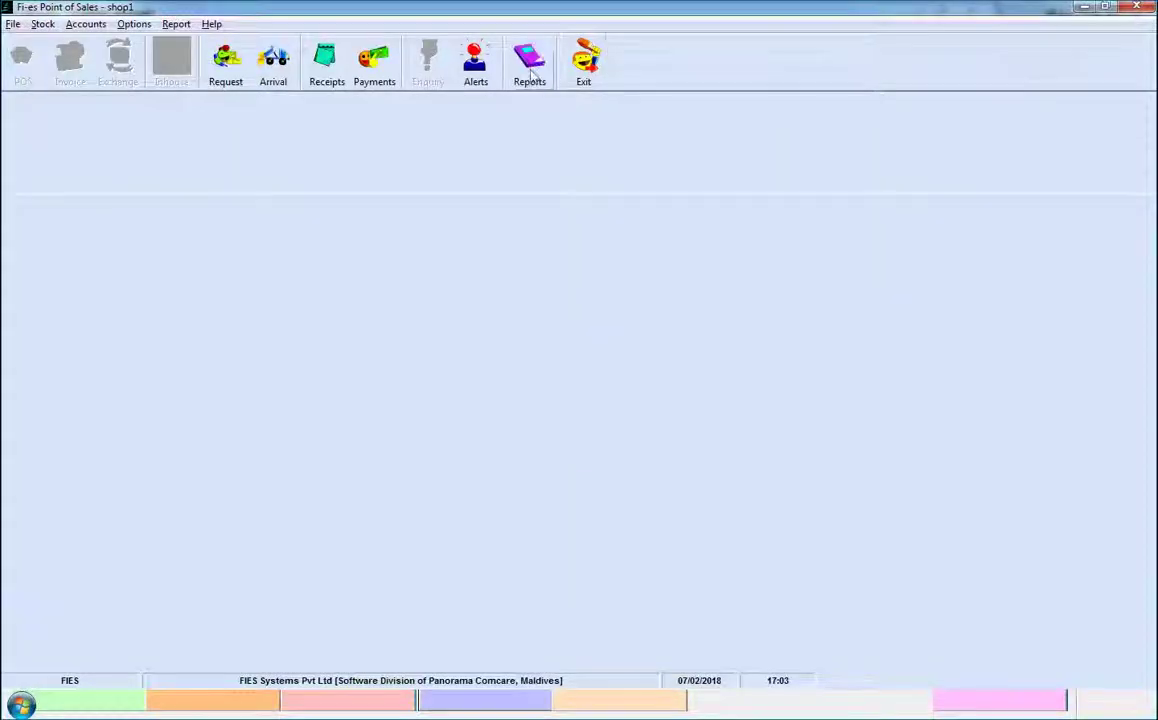
{"action": "left_click", "coordinate": [531, 70]}
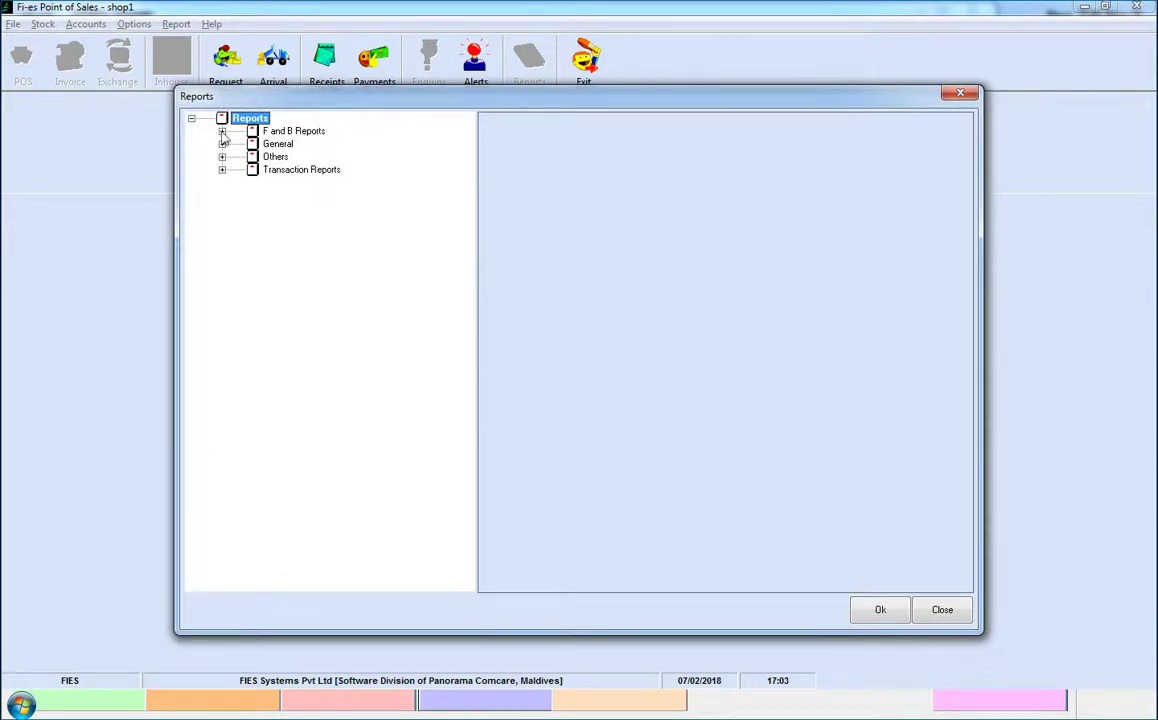
{"action": "left_click", "coordinate": [222, 131]}
{"action": "left_click", "coordinate": [331, 182]}
{"action": "left_click", "coordinate": [877, 611]}
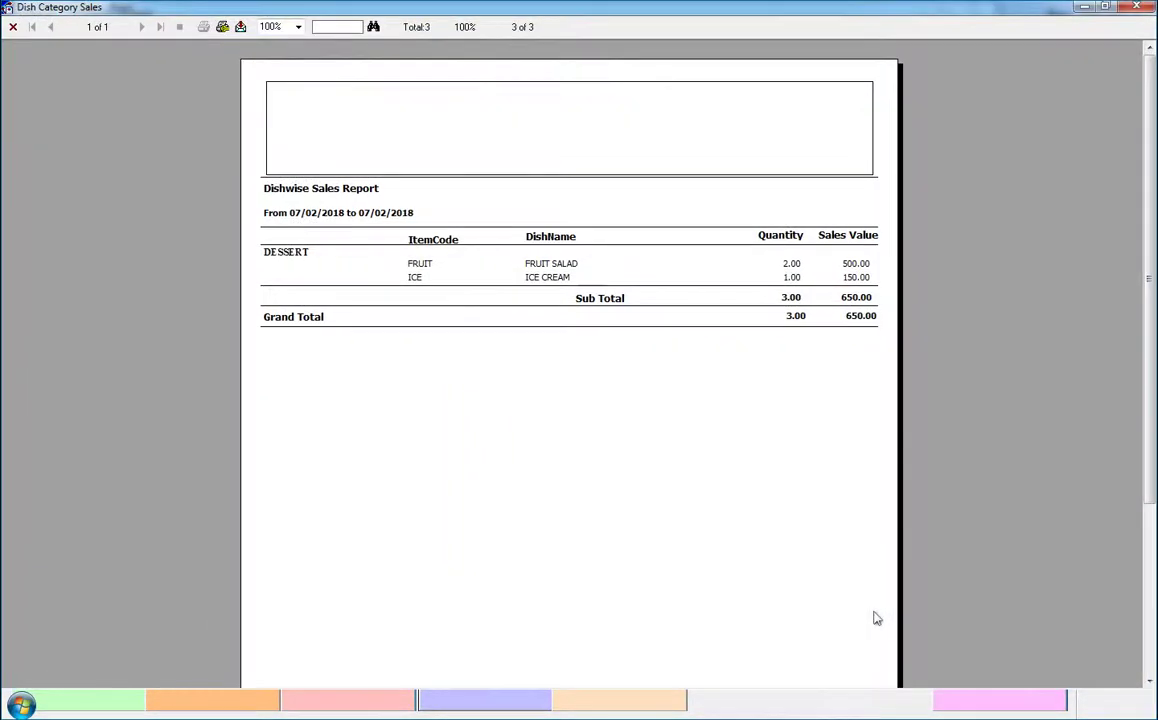
{"action": "left_click", "coordinate": [1136, 7]}
Run and close the FandBSalesDaywise and salesperson performance reports
{"action": "left_click", "coordinate": [365, 199]}
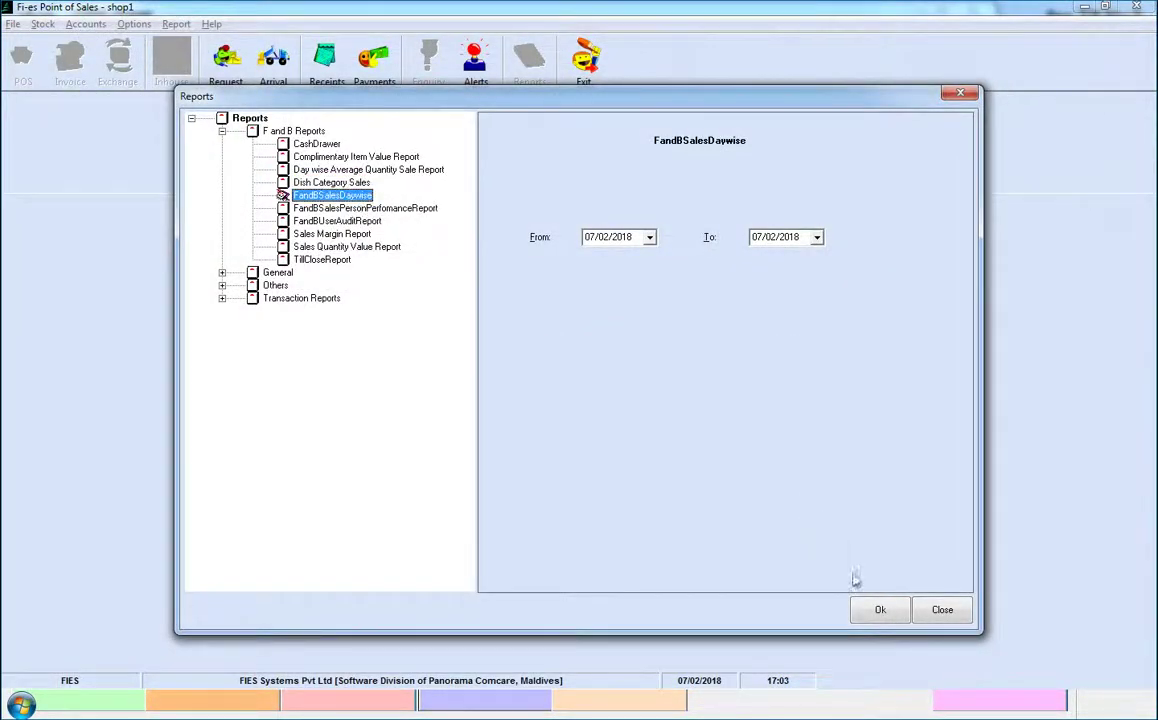
{"action": "left_click", "coordinate": [893, 617]}
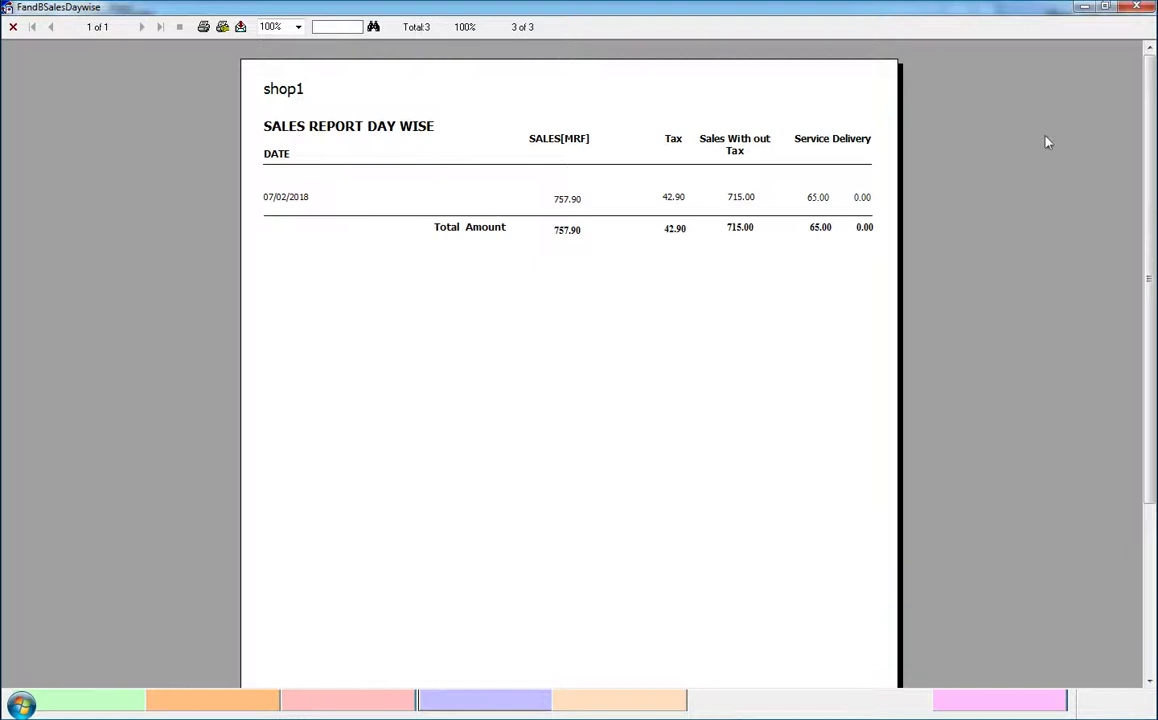
{"action": "left_click", "coordinate": [1134, 8]}
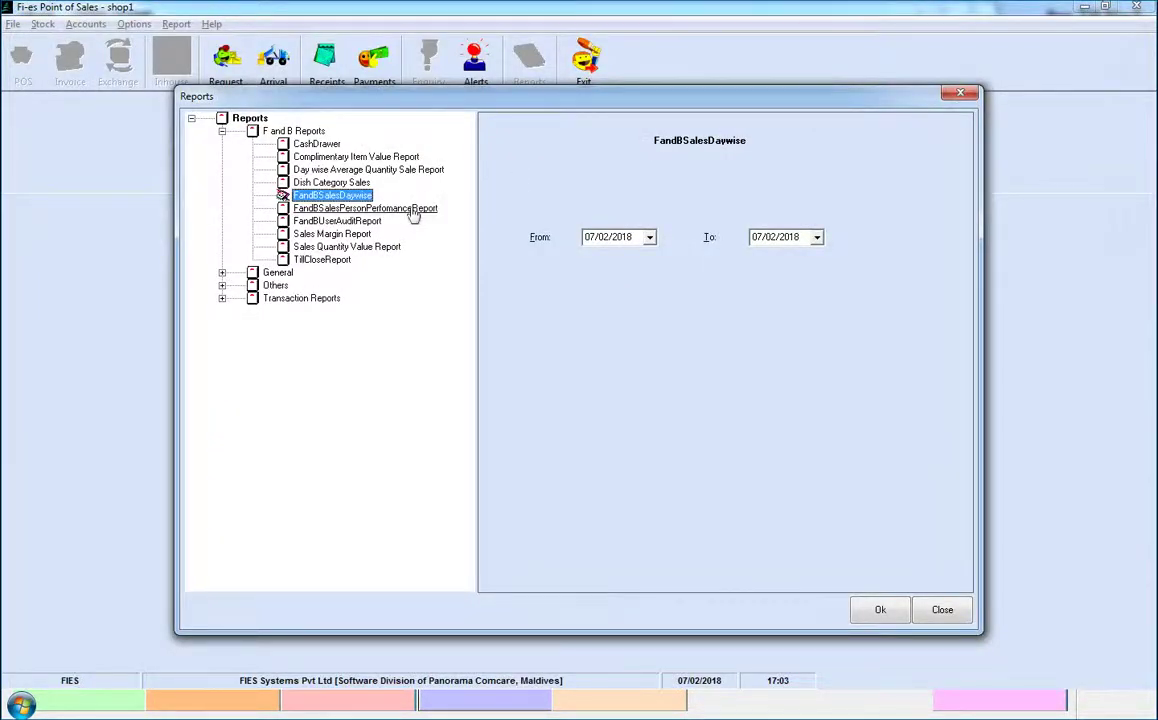
{"action": "left_click", "coordinate": [411, 209]}
{"action": "left_click", "coordinate": [877, 614]}
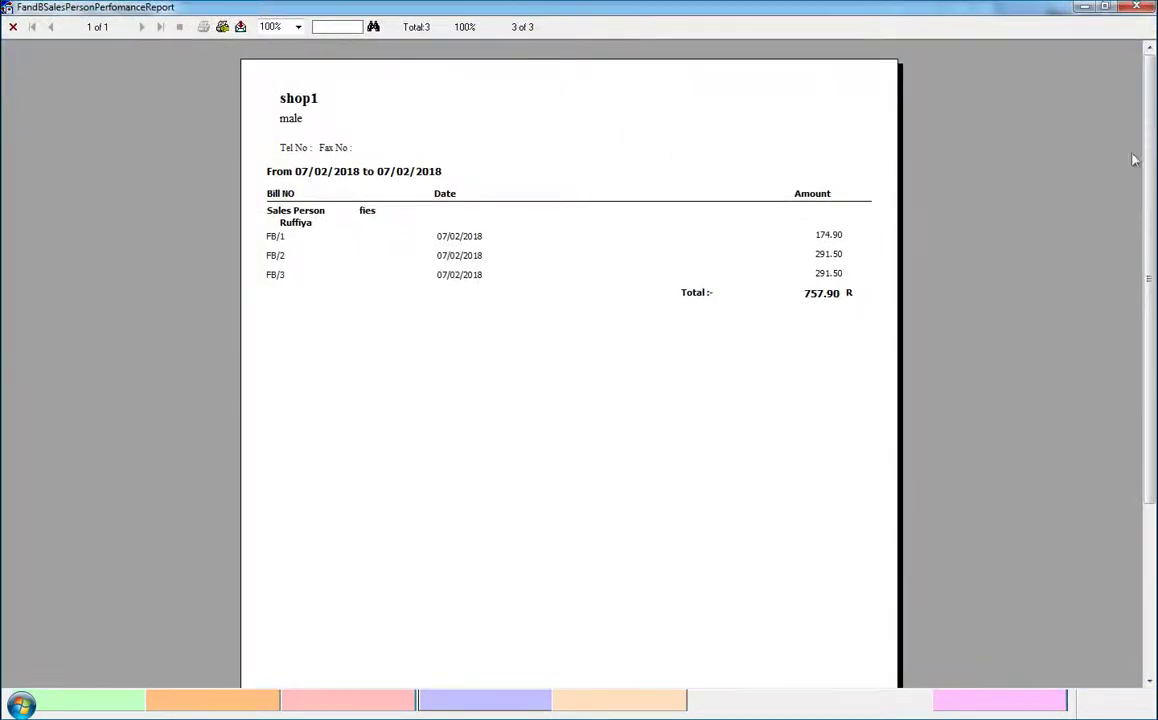
{"action": "left_click", "coordinate": [1134, 8]}
Run the Shop BinCard Audit report for Fresh Cream from the General reports group
{"action": "left_click", "coordinate": [222, 272]}
{"action": "left_click", "coordinate": [310, 272]}
{"action": "left_click", "coordinate": [880, 610]}
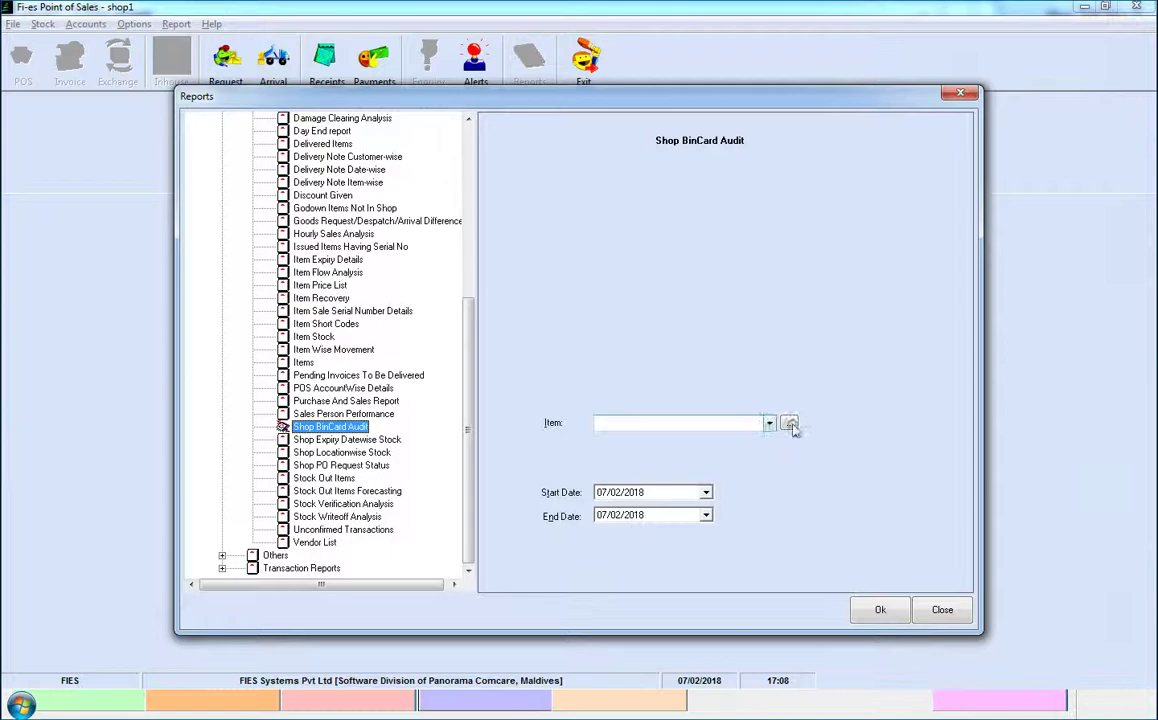
{"action": "left_click", "coordinate": [789, 423]}
{"action": "double_click", "coordinate": [476, 229]}
{"action": "left_click", "coordinate": [869, 610]}
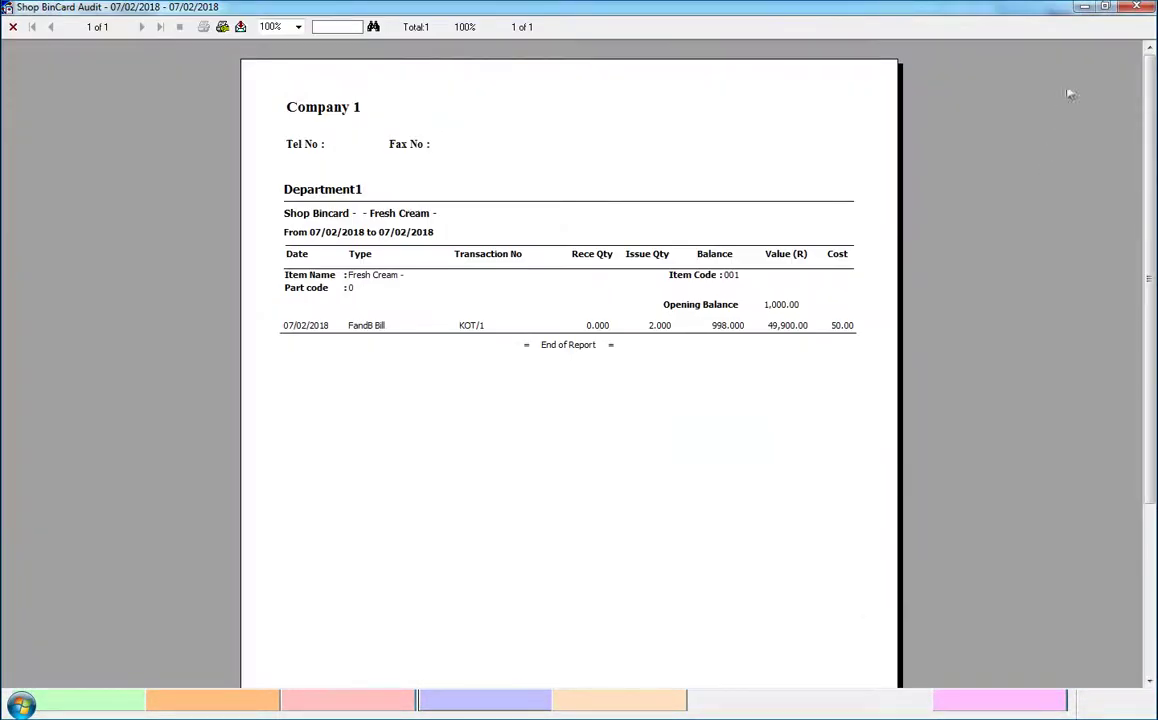
{"action": "left_click", "coordinate": [1136, 7]}
{"action": "left_click", "coordinate": [43, 24]}
Start a new goods arrival loaded from despatch note DTS/1
{"action": "left_click", "coordinate": [84, 43]}
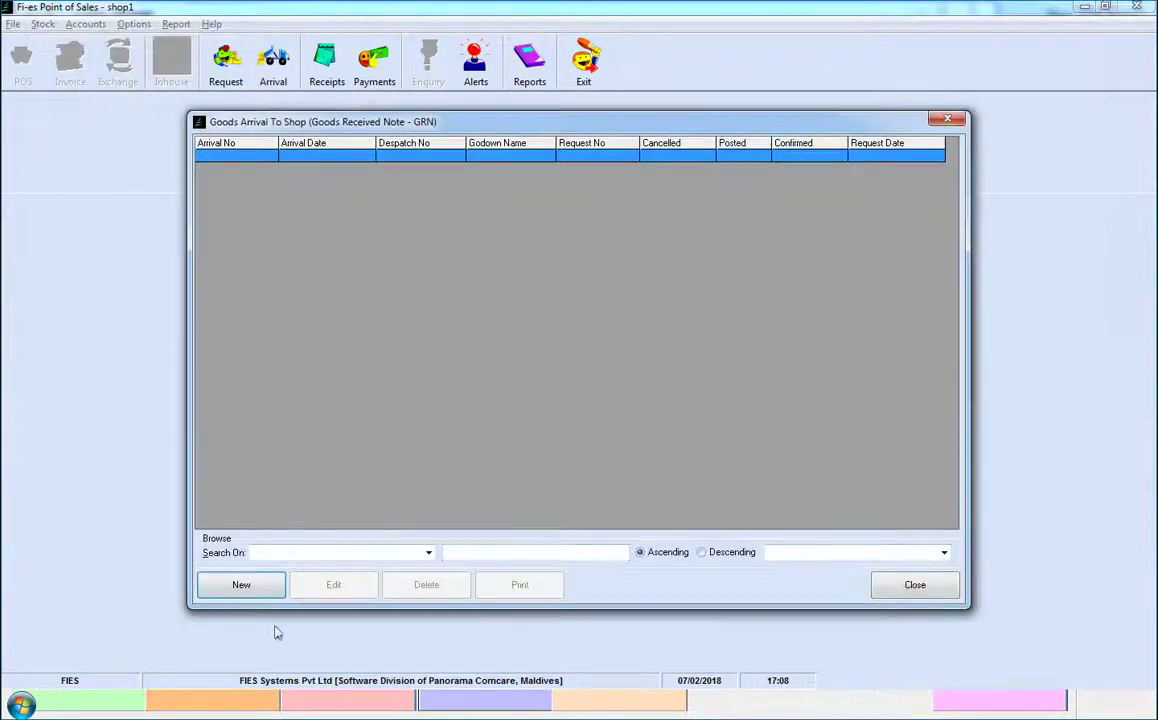
{"action": "left_click", "coordinate": [242, 584]}
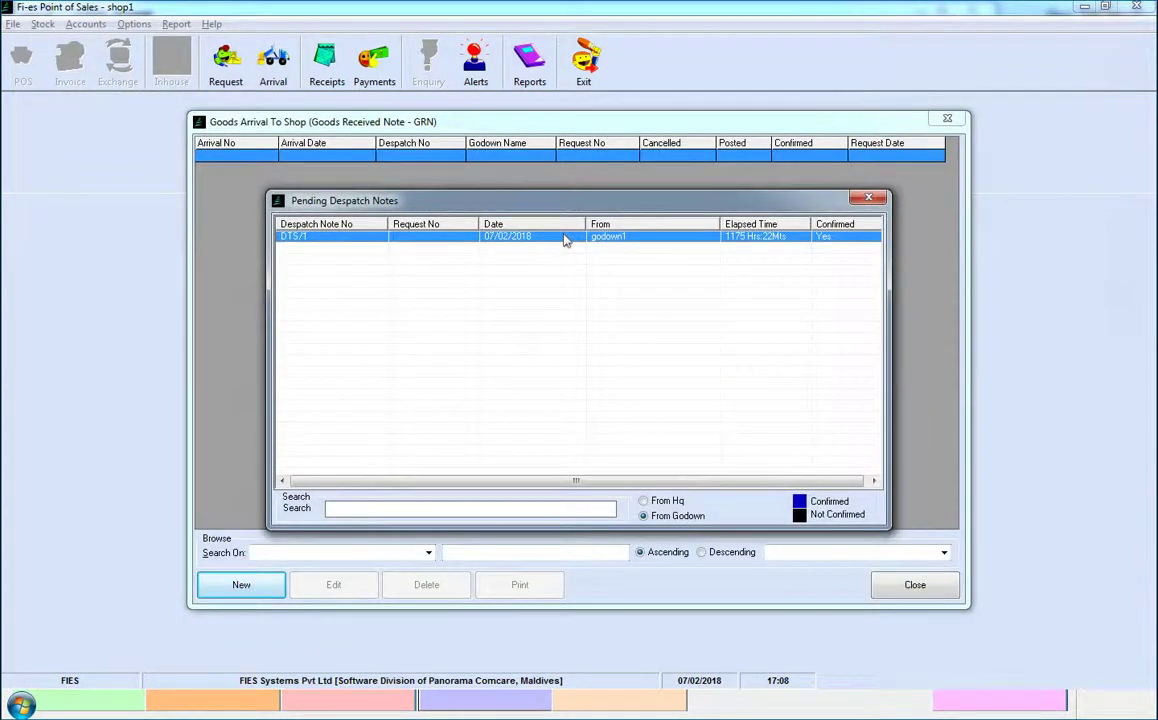
{"action": "double_click", "coordinate": [565, 240]}
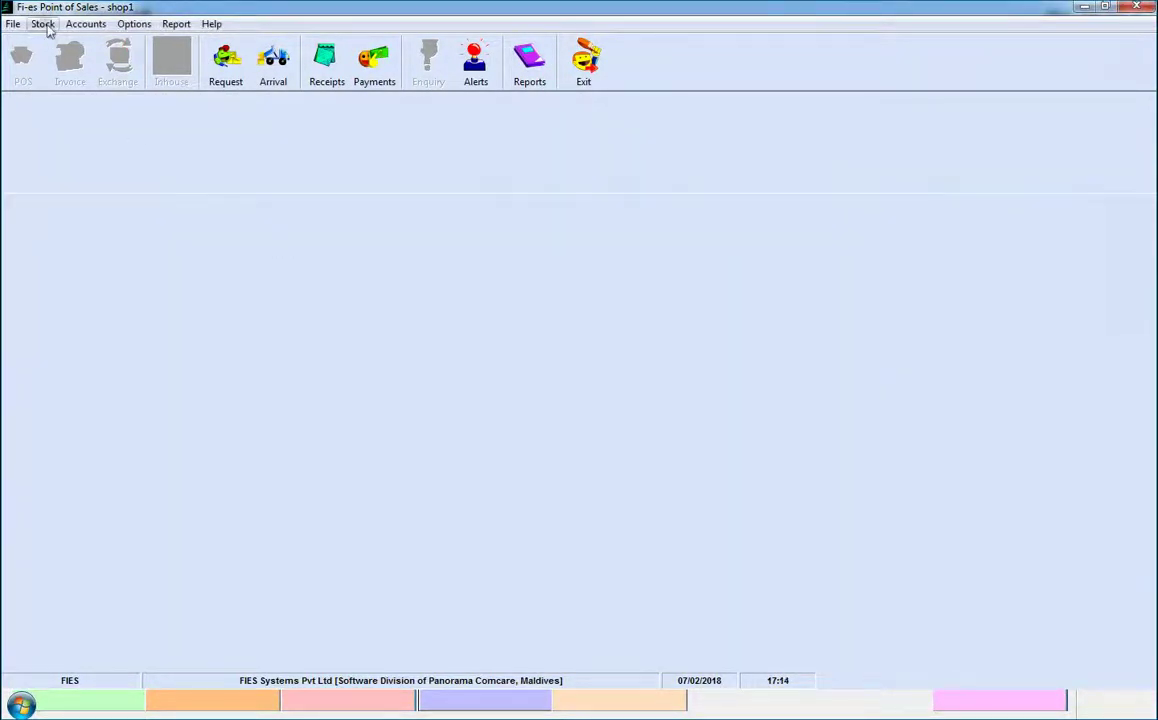
Start a new shop-to-shop Transfer In loaded with the pending transfer from shop2
{"action": "left_click", "coordinate": [42, 24]}
{"action": "mouse_move", "coordinate": [98, 95]}
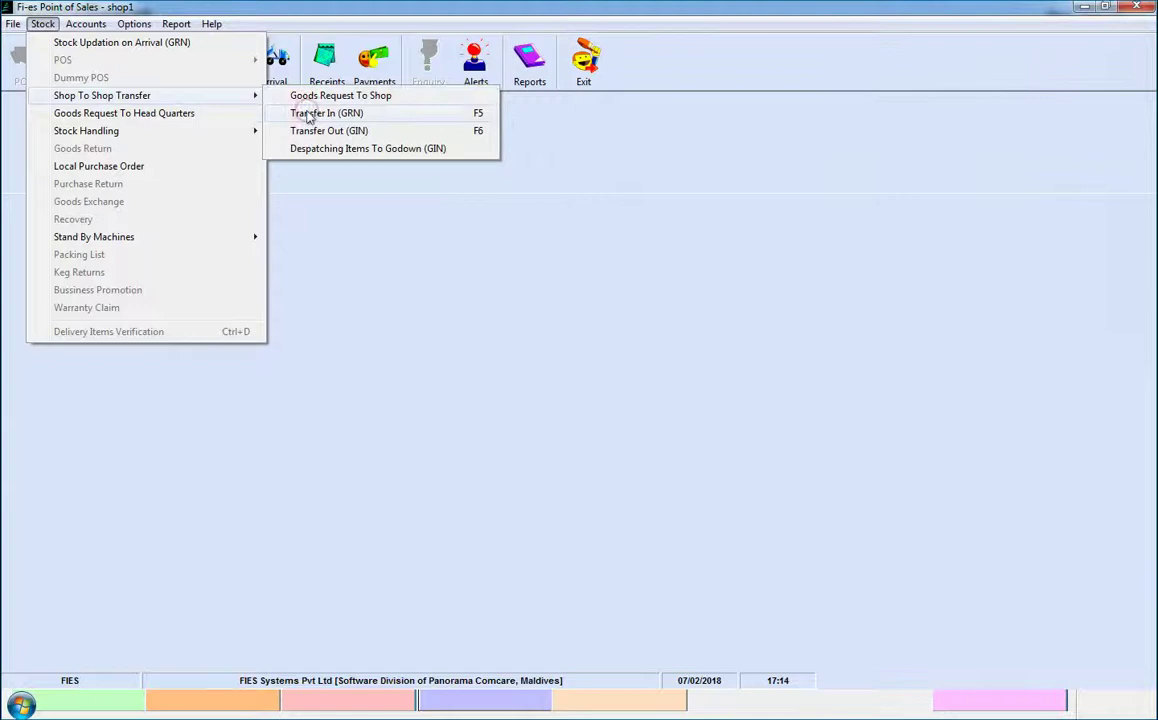
{"action": "left_click", "coordinate": [290, 114]}
{"action": "left_click", "coordinate": [269, 584]}
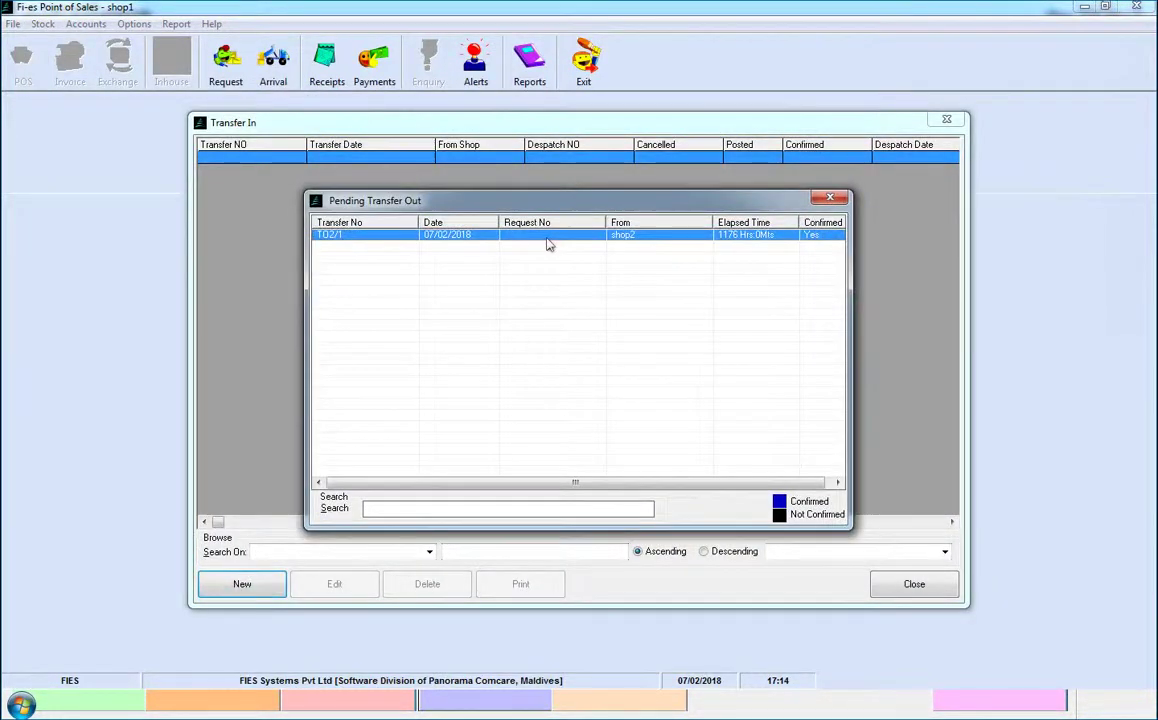
{"action": "double_click", "coordinate": [547, 240]}
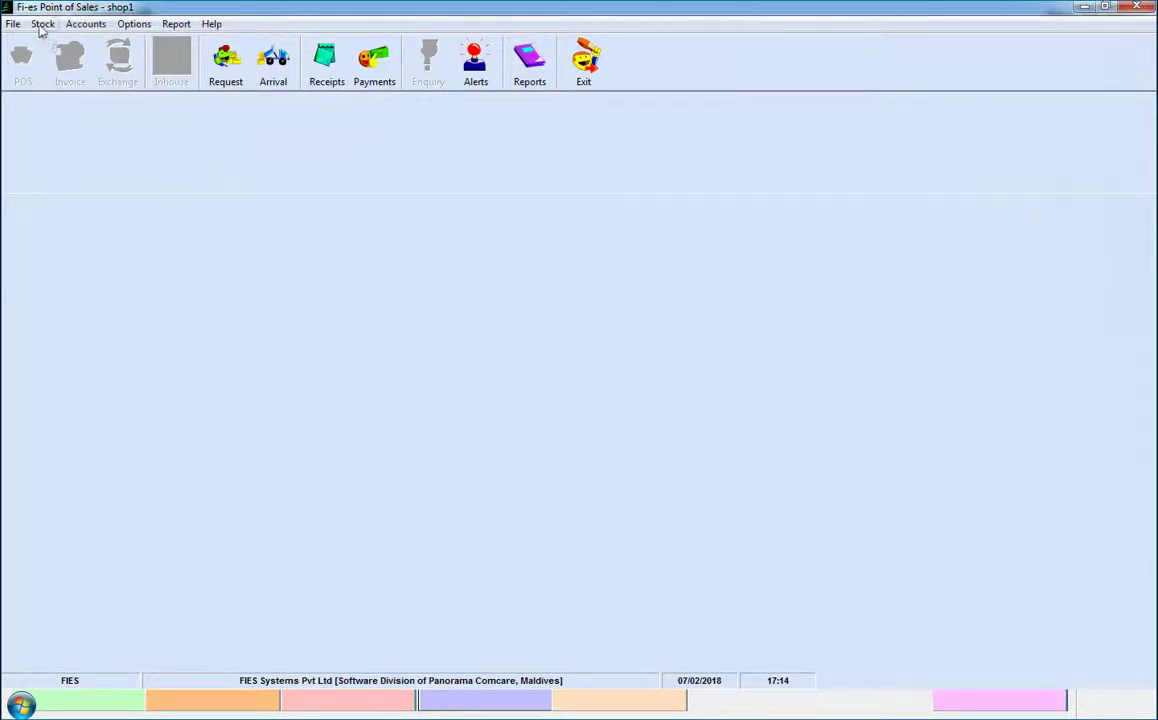
Start a new direct Transfer Out without a request
{"action": "left_click", "coordinate": [42, 24]}
{"action": "mouse_move", "coordinate": [100, 95]}
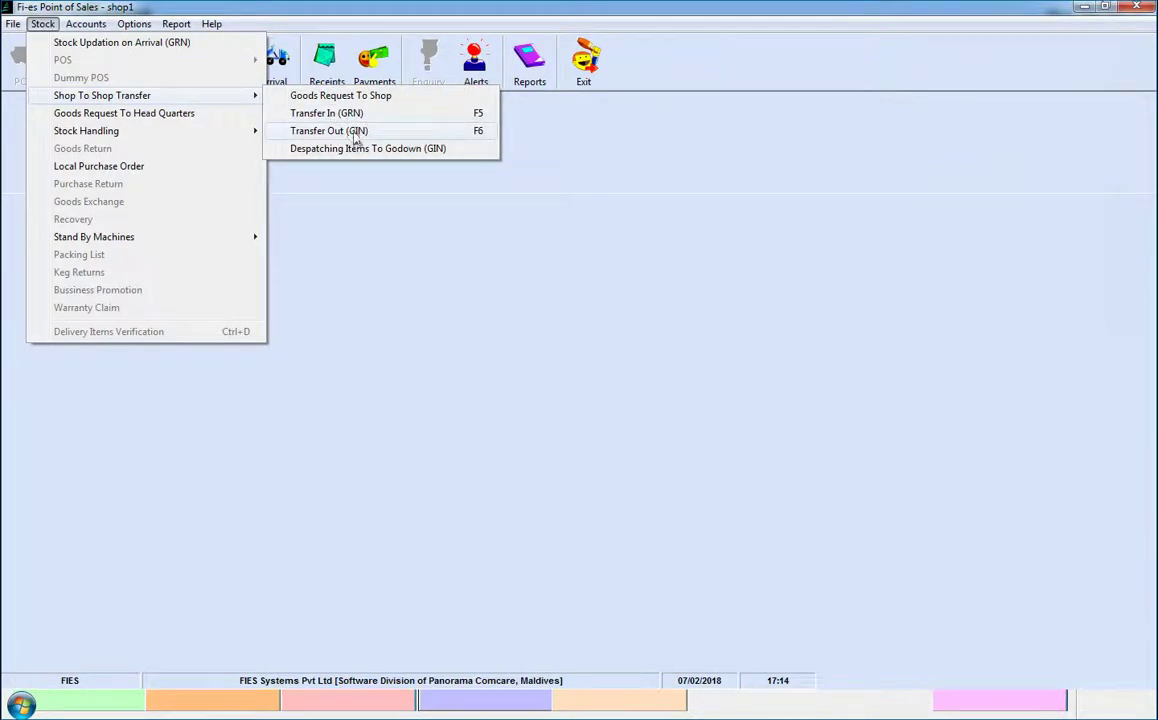
{"action": "left_click", "coordinate": [355, 131]}
{"action": "left_click", "coordinate": [261, 584]}
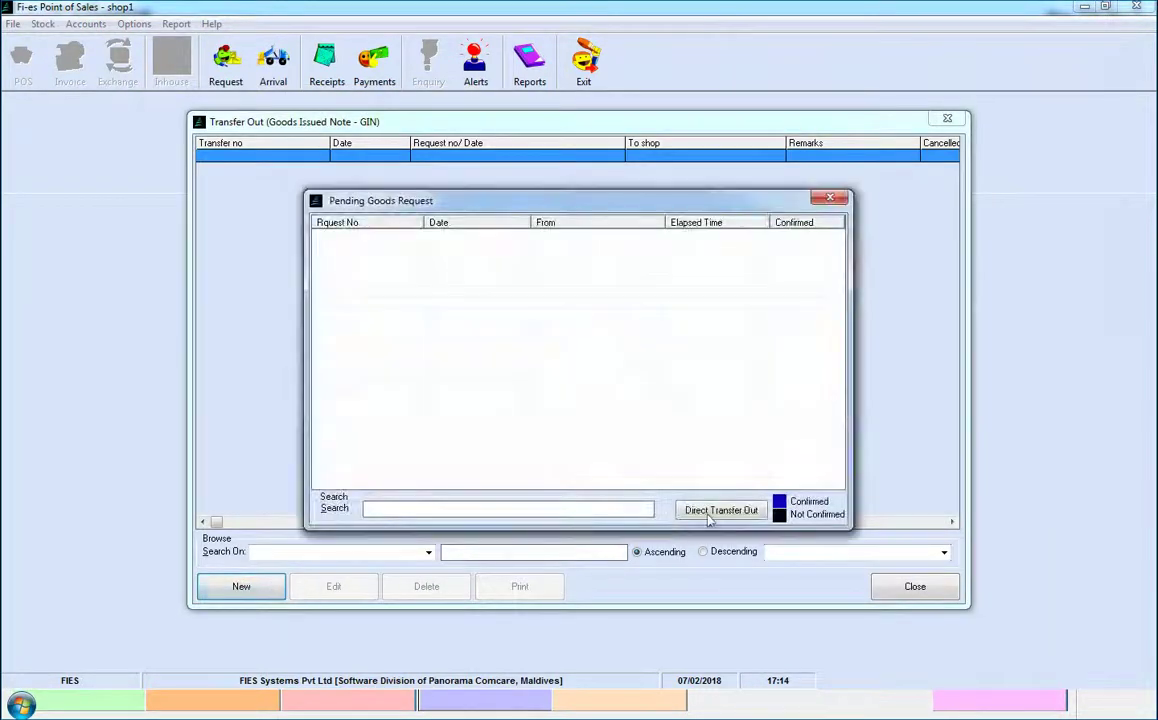
{"action": "left_click", "coordinate": [708, 517]}
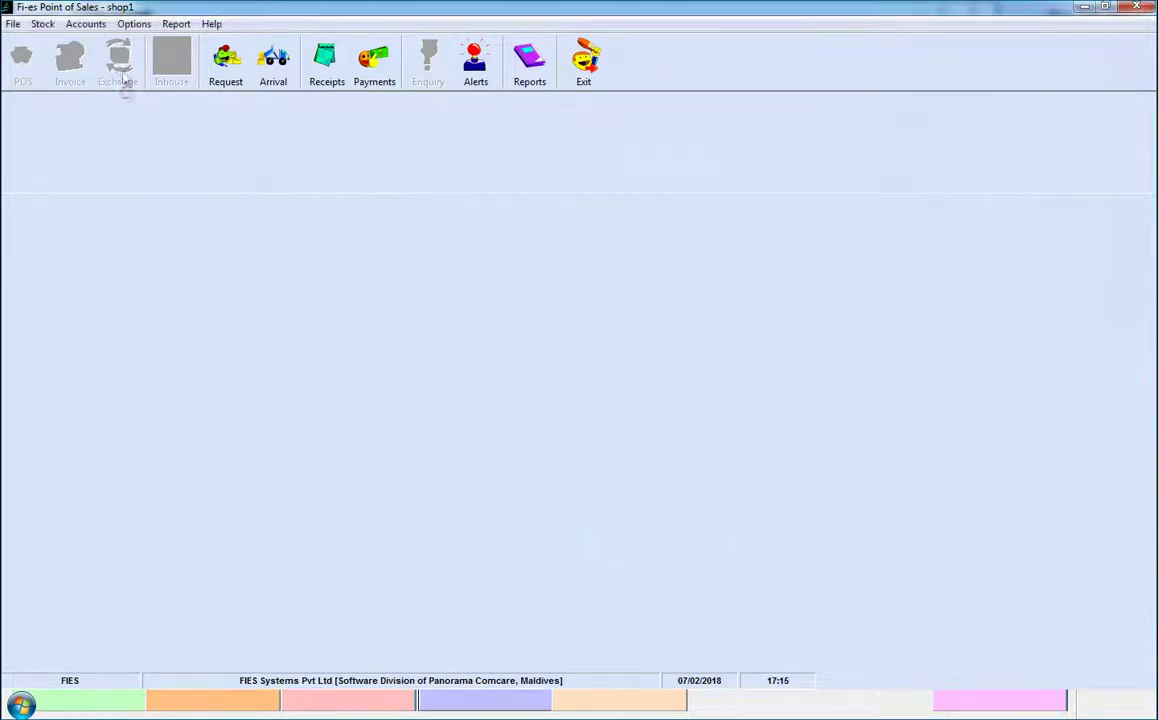
Start a new Stock Verification entry and add an item to it
{"action": "left_click", "coordinate": [42, 23]}
{"action": "mouse_move", "coordinate": [186, 131]}
{"action": "left_click", "coordinate": [327, 190]}
{"action": "left_click", "coordinate": [243, 584]}
{"action": "right_click", "coordinate": [480, 357]}
{"action": "left_click", "coordinate": [495, 367]}
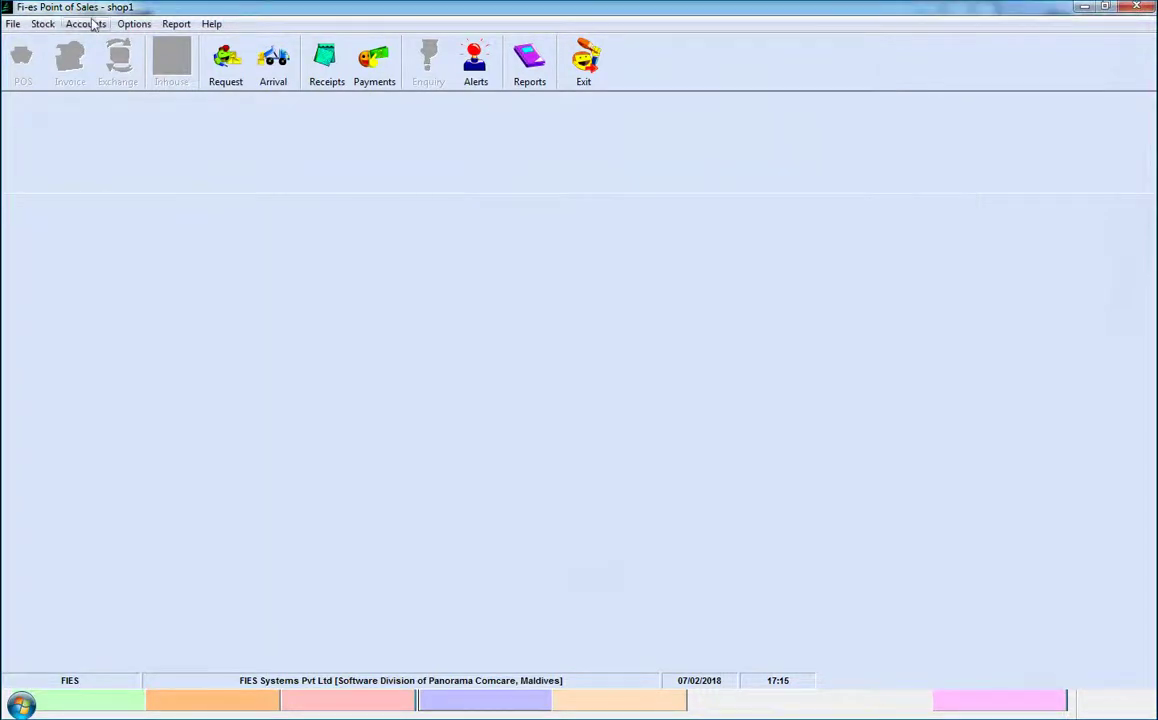
{"action": "left_click", "coordinate": [86, 23]}
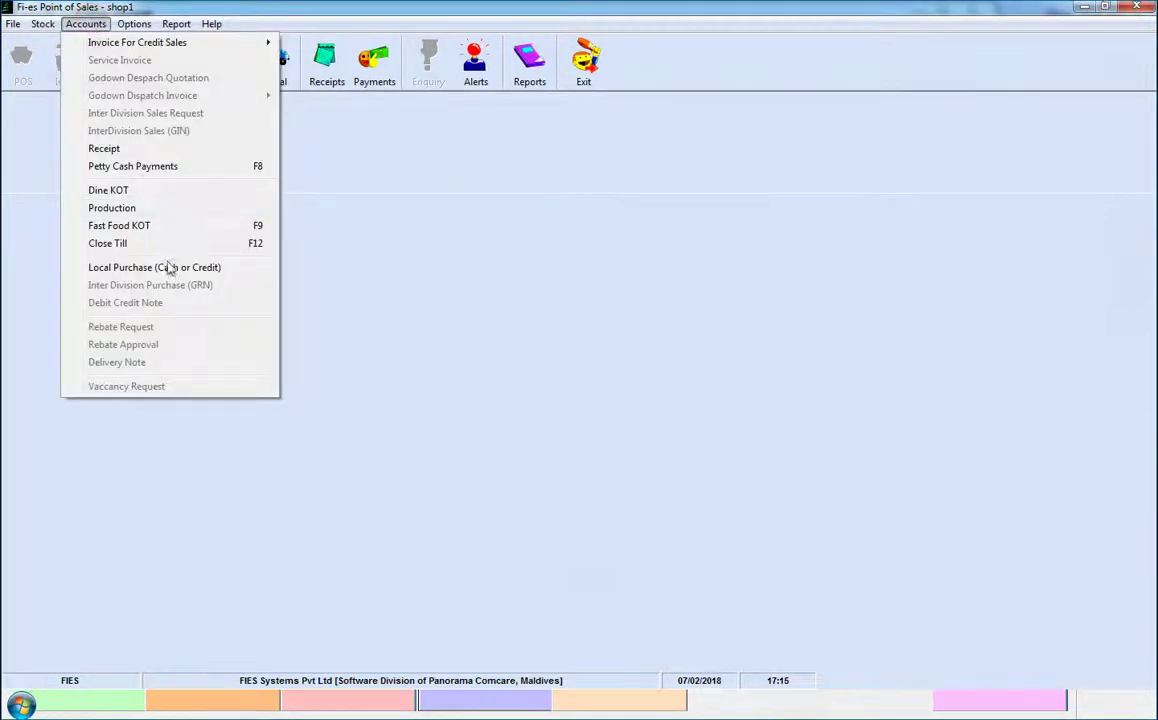